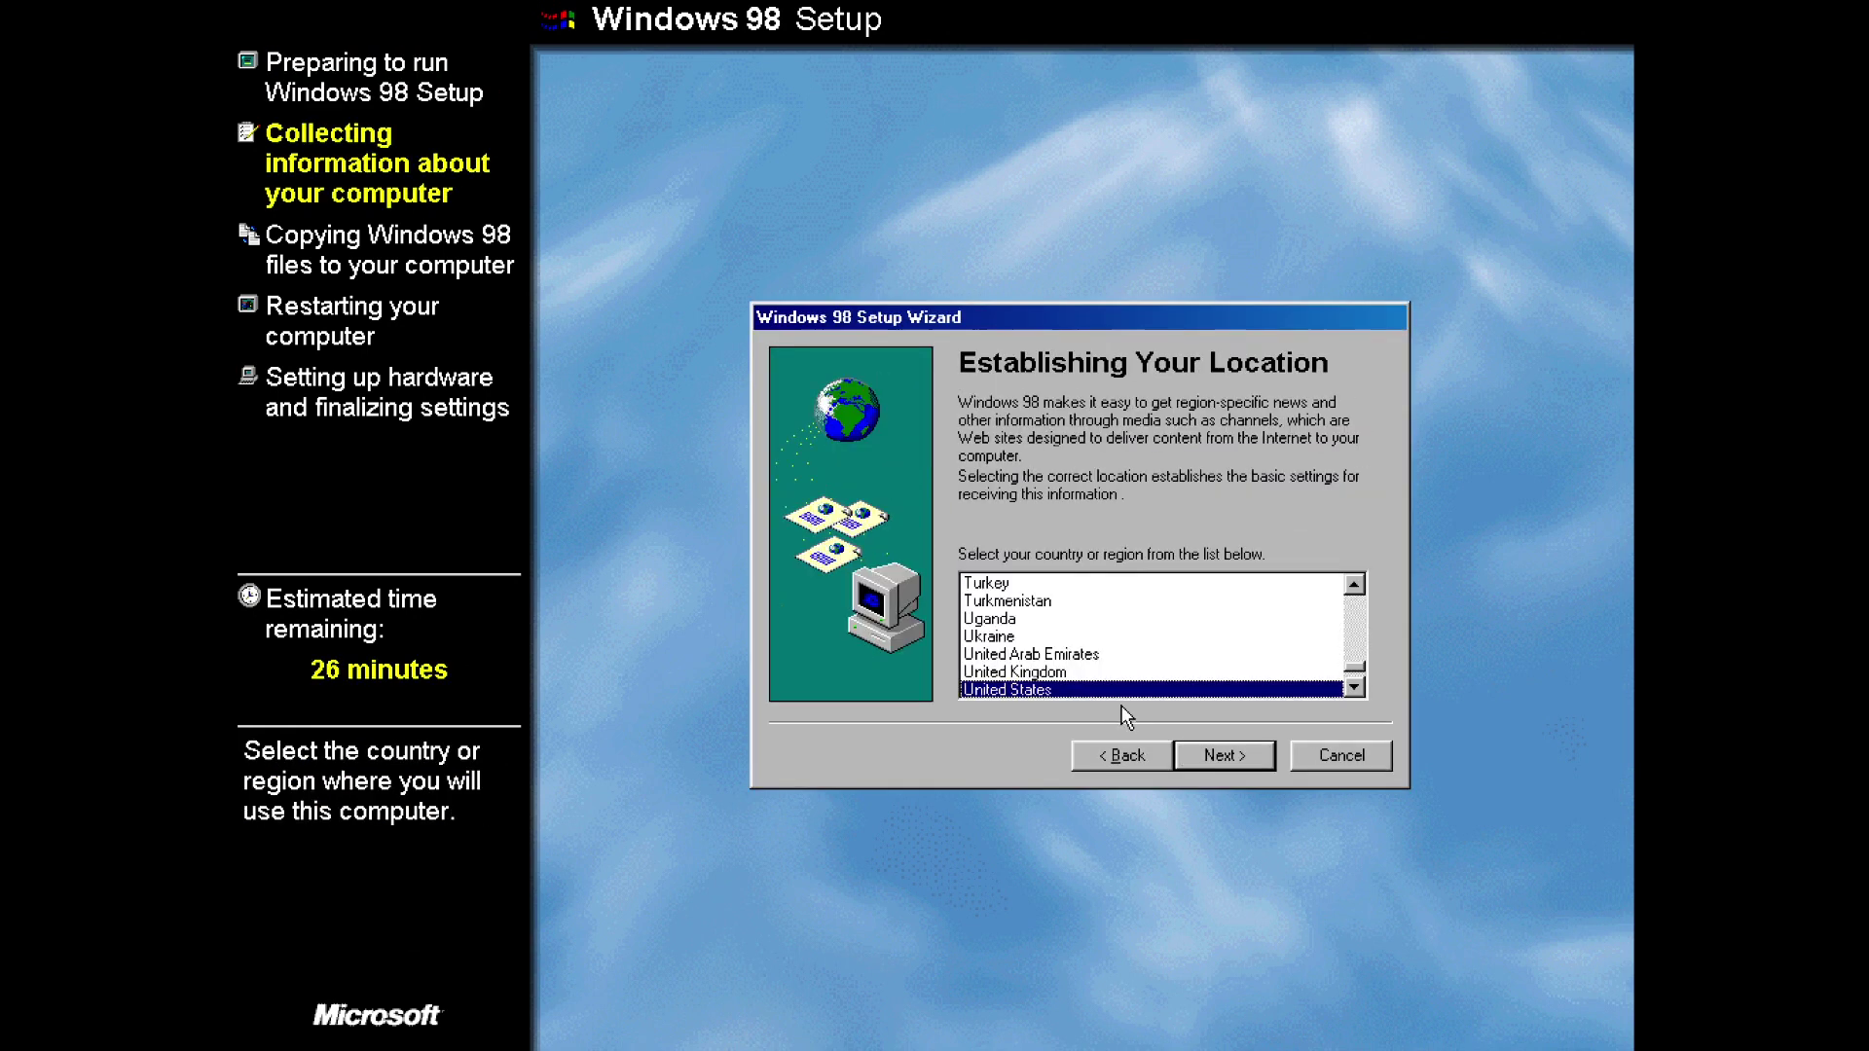
Advance Setup past its system check to the Windows 98 Setup welcome dialog
left_click(1148, 681)
left_click(1205, 745)
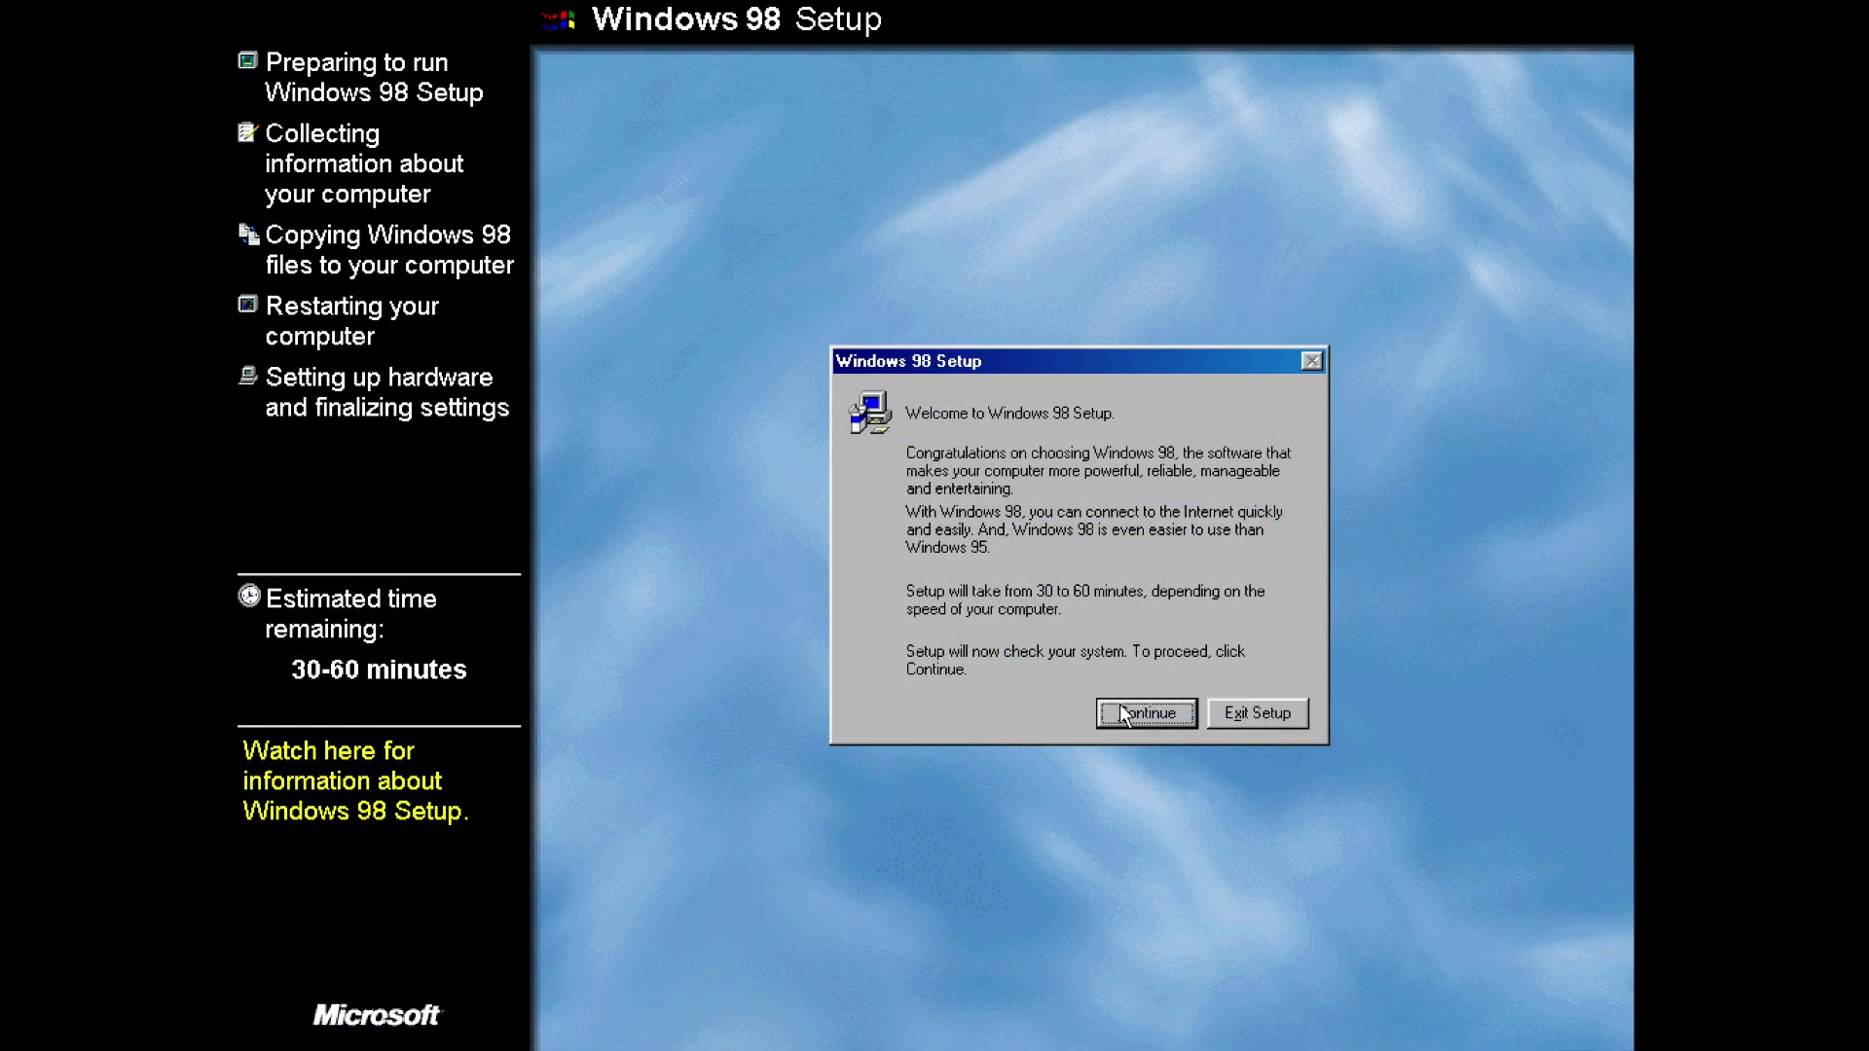
Continue Setup, pick United Kingdom as the location, and let installation finish to the desktop
left_click(1121, 706)
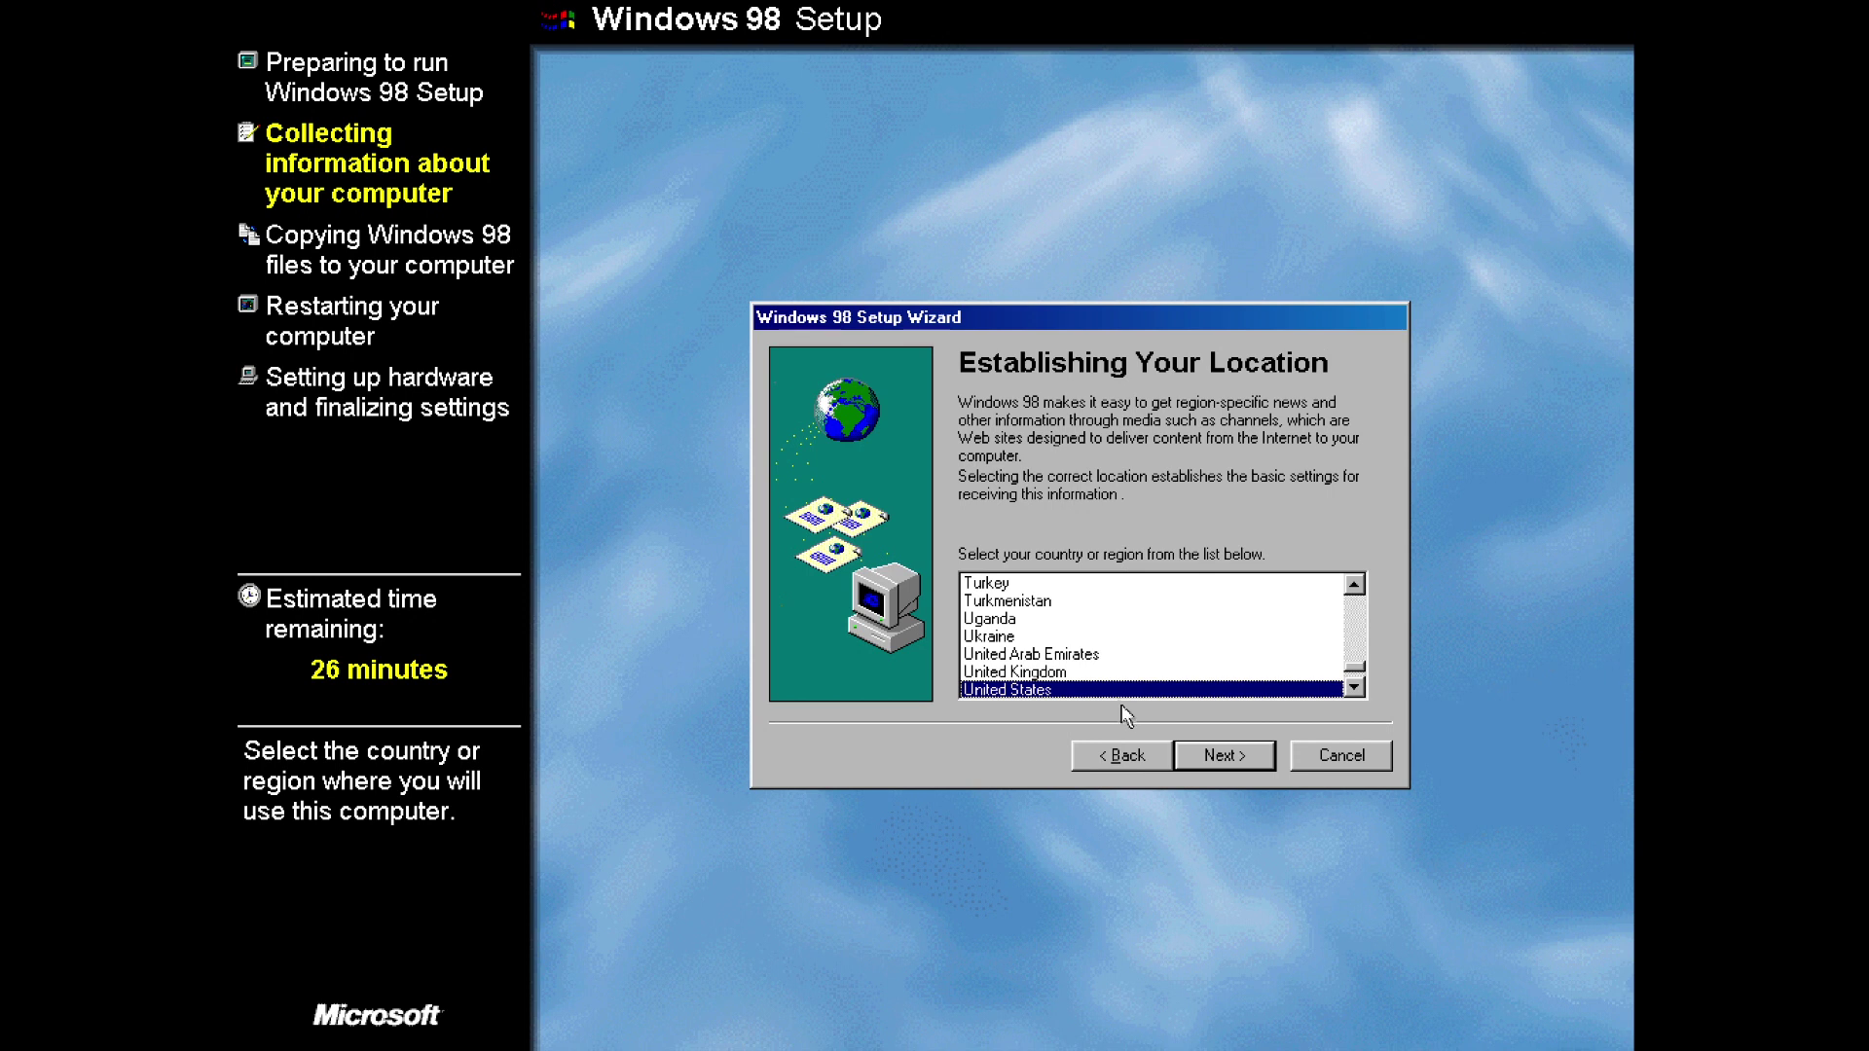
left_click(1113, 672)
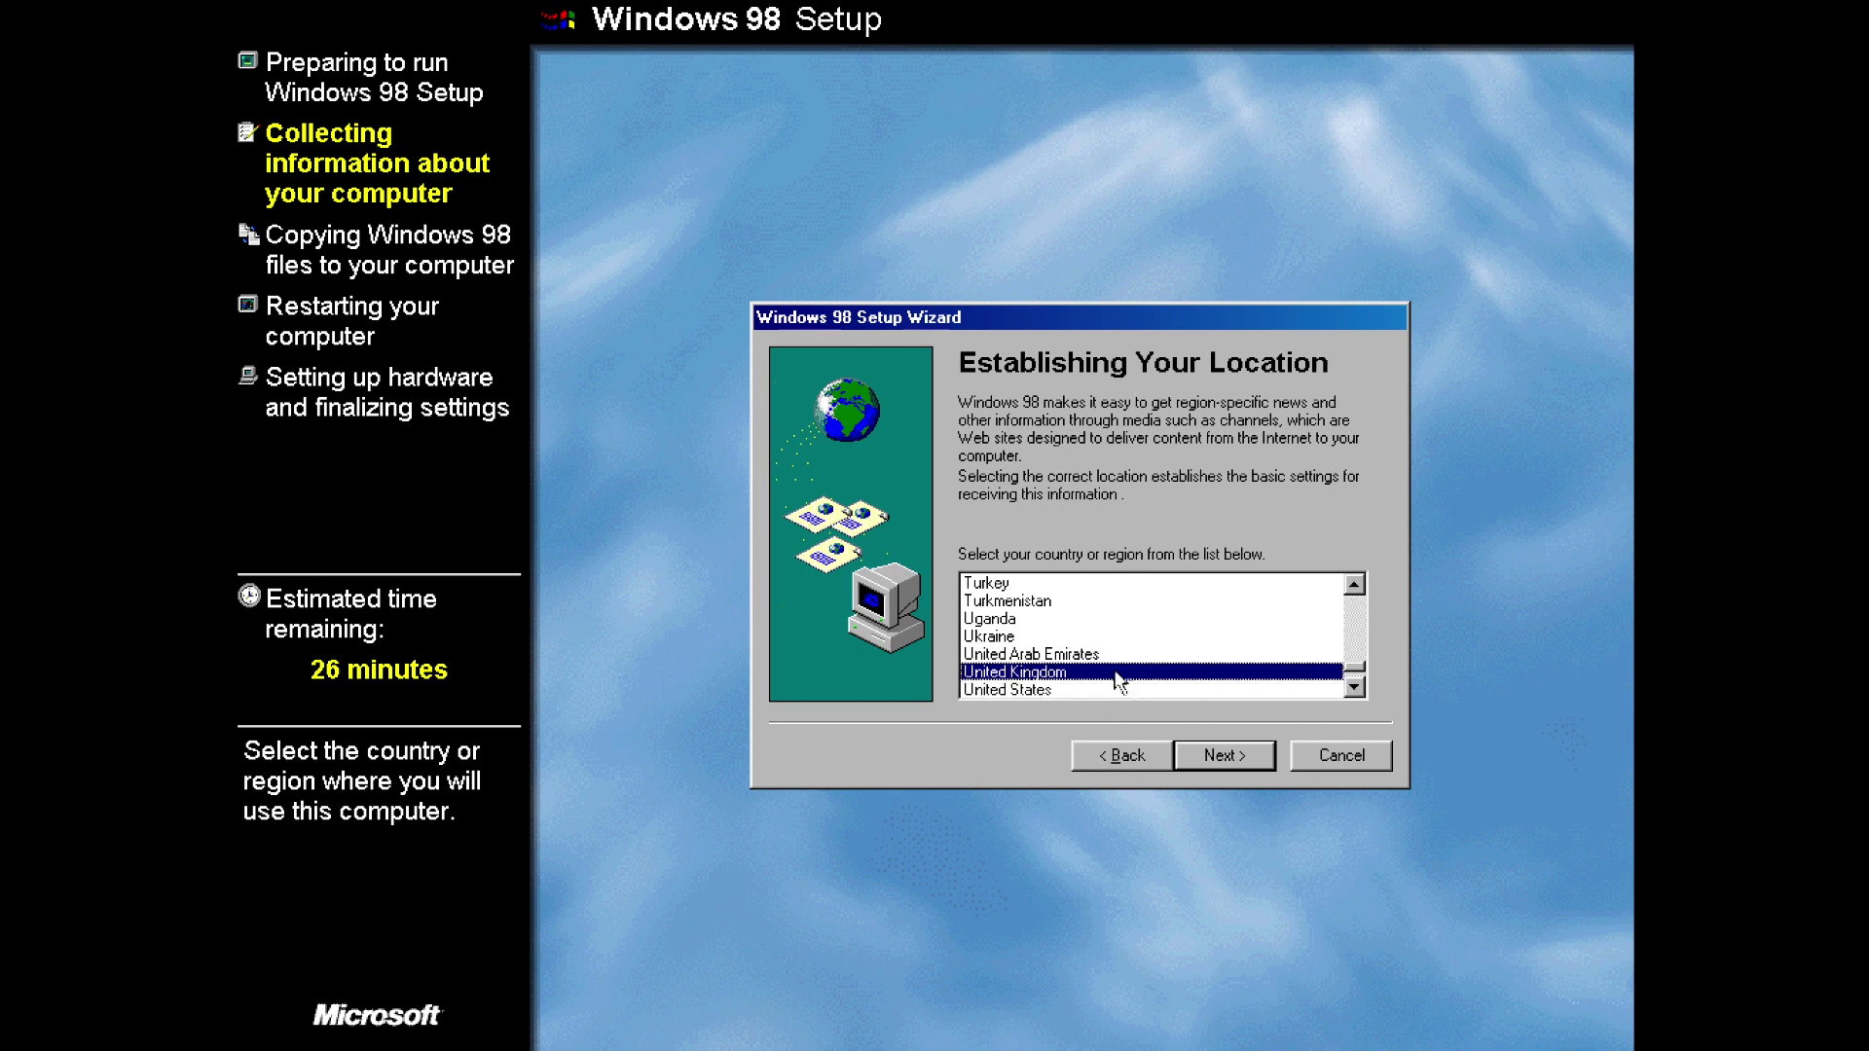
left_click(1207, 755)
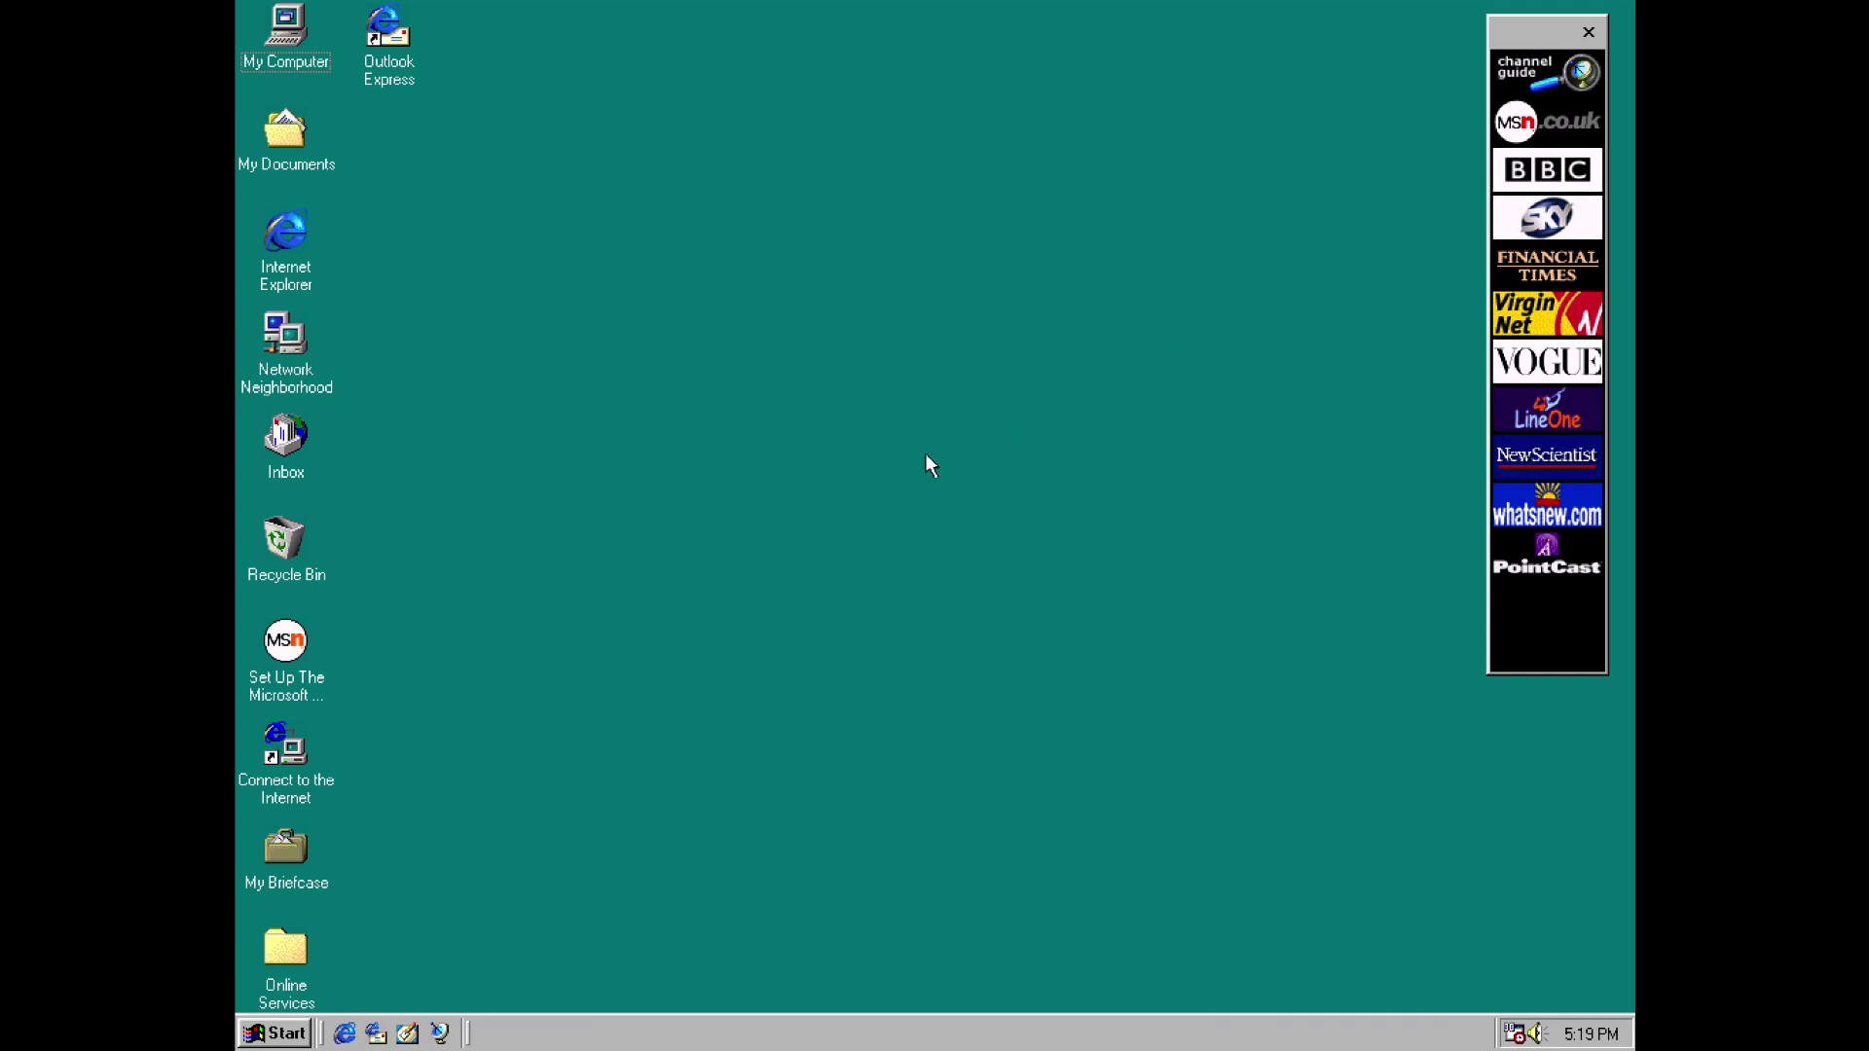
Turn on View As Web Page from the desktop's Active Desktop menu
right_click(885, 495)
mouse_move(974, 507)
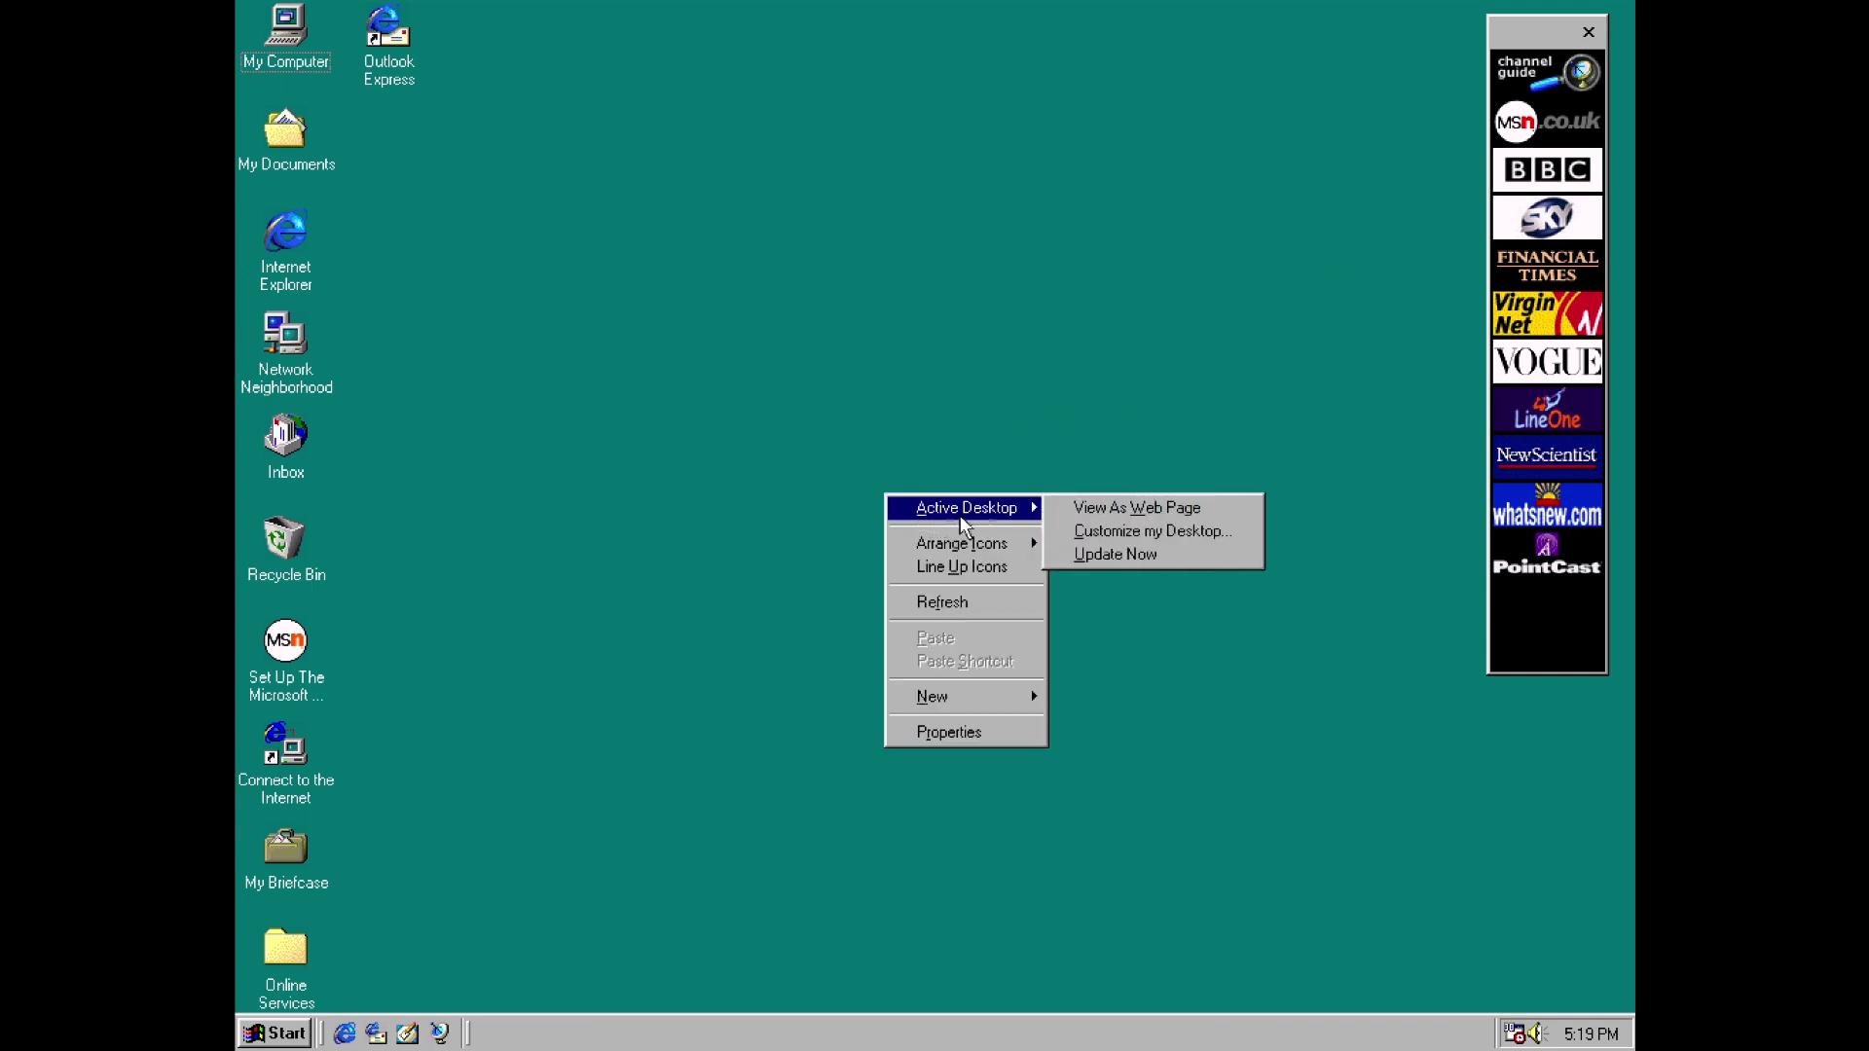
left_click(1078, 507)
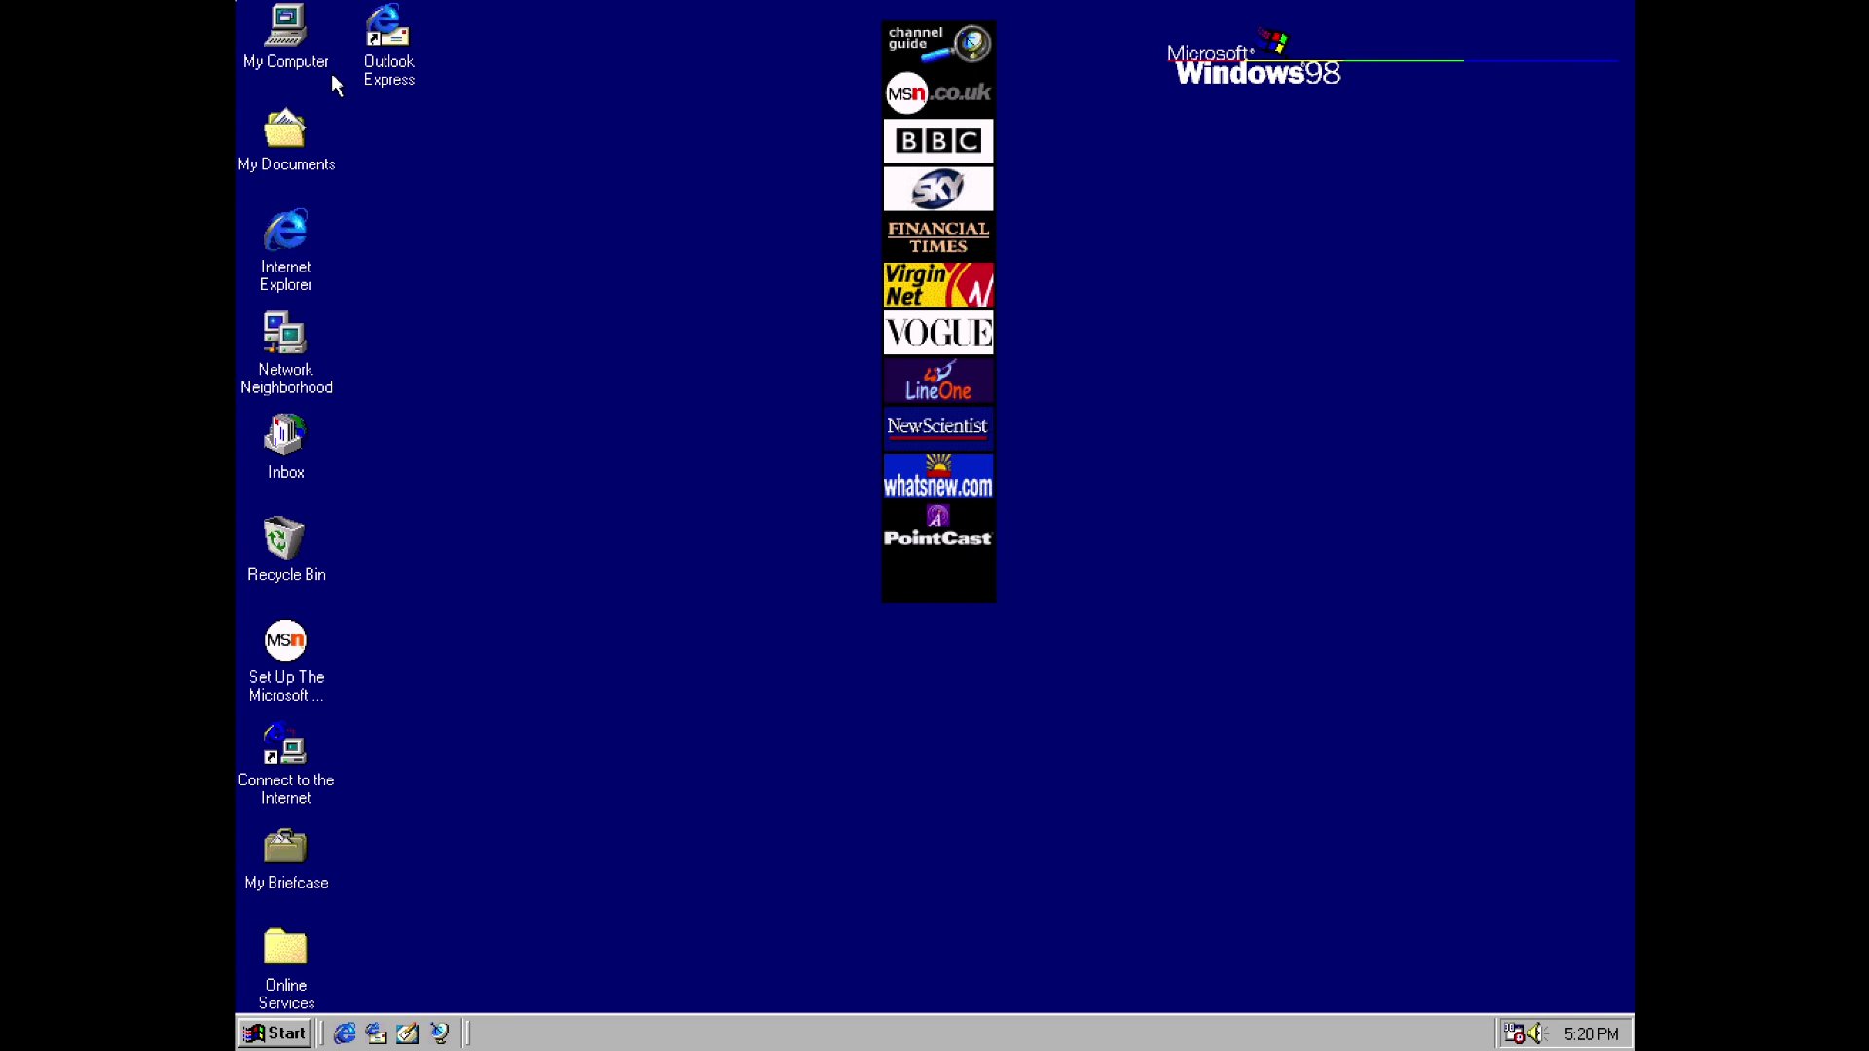
Open My Computer and maximize its window
double_click(312, 60)
left_click(847, 110)
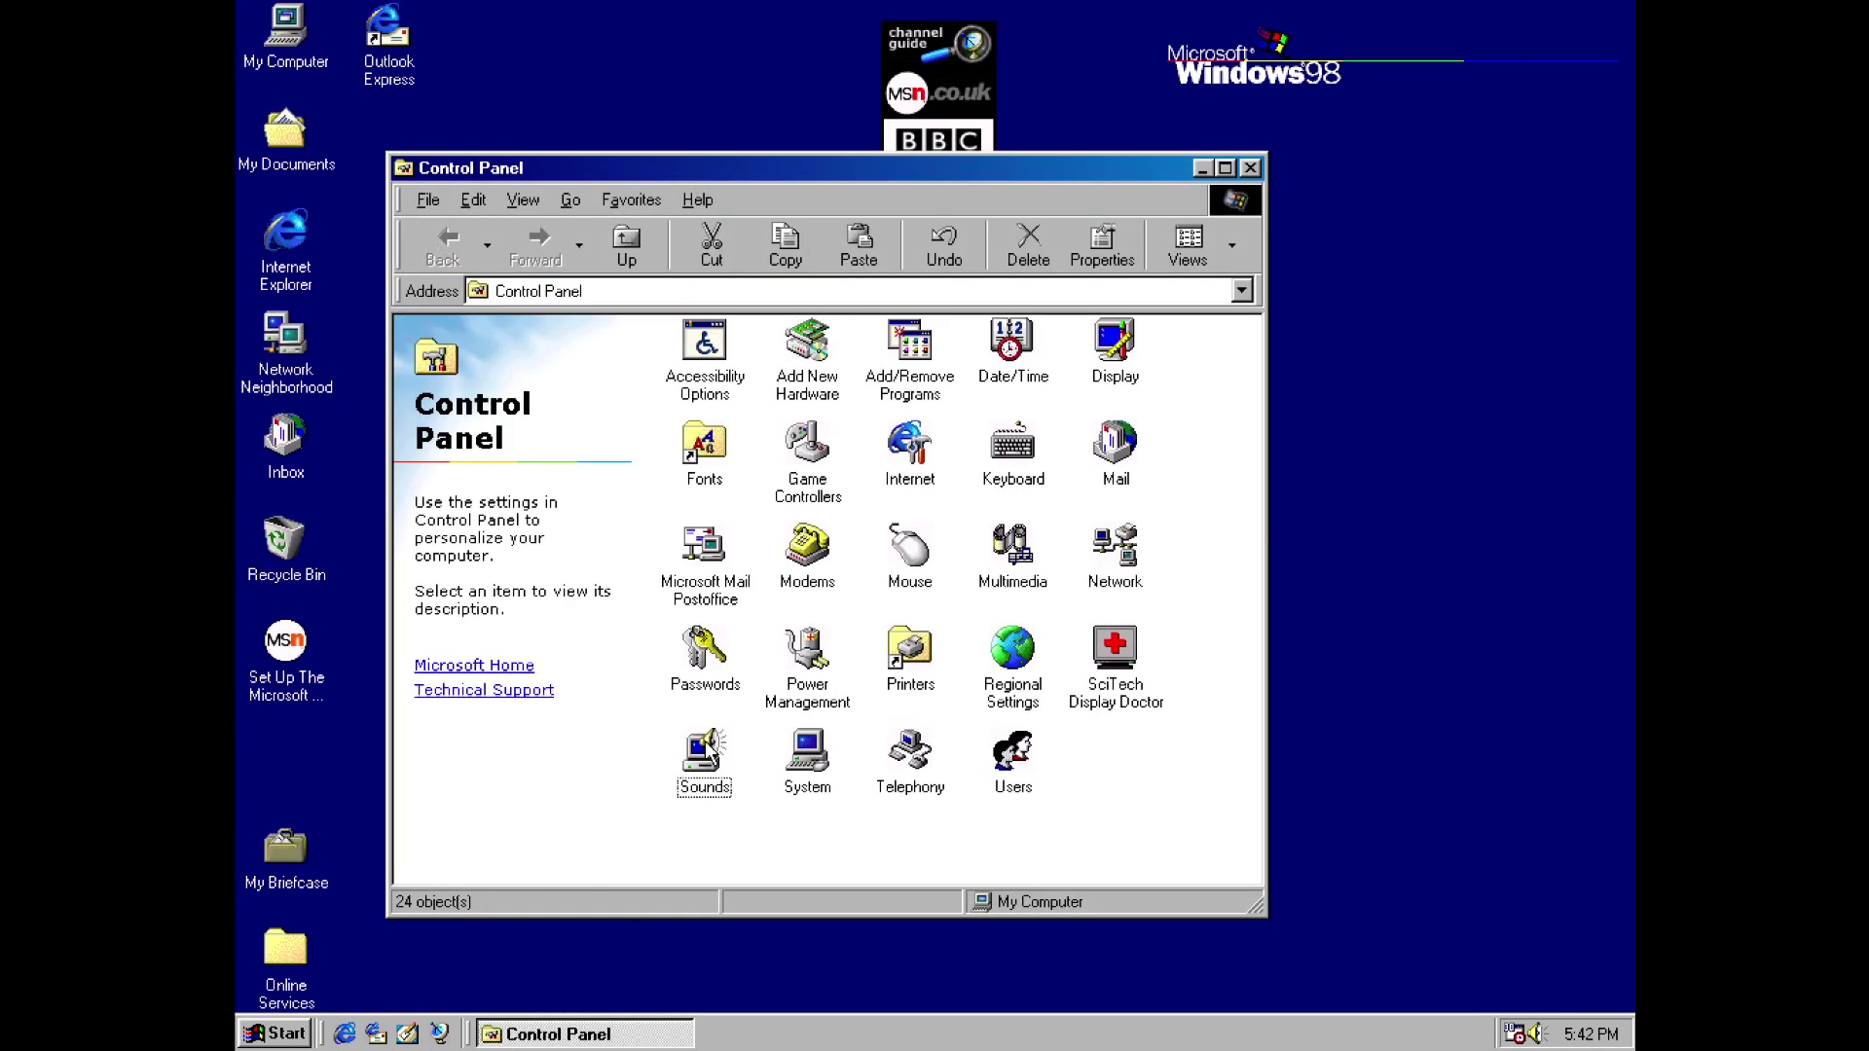
Preview the Logoff sound assigned to Exit Windows in Sounds Properties, then cancel
double_click(705, 750)
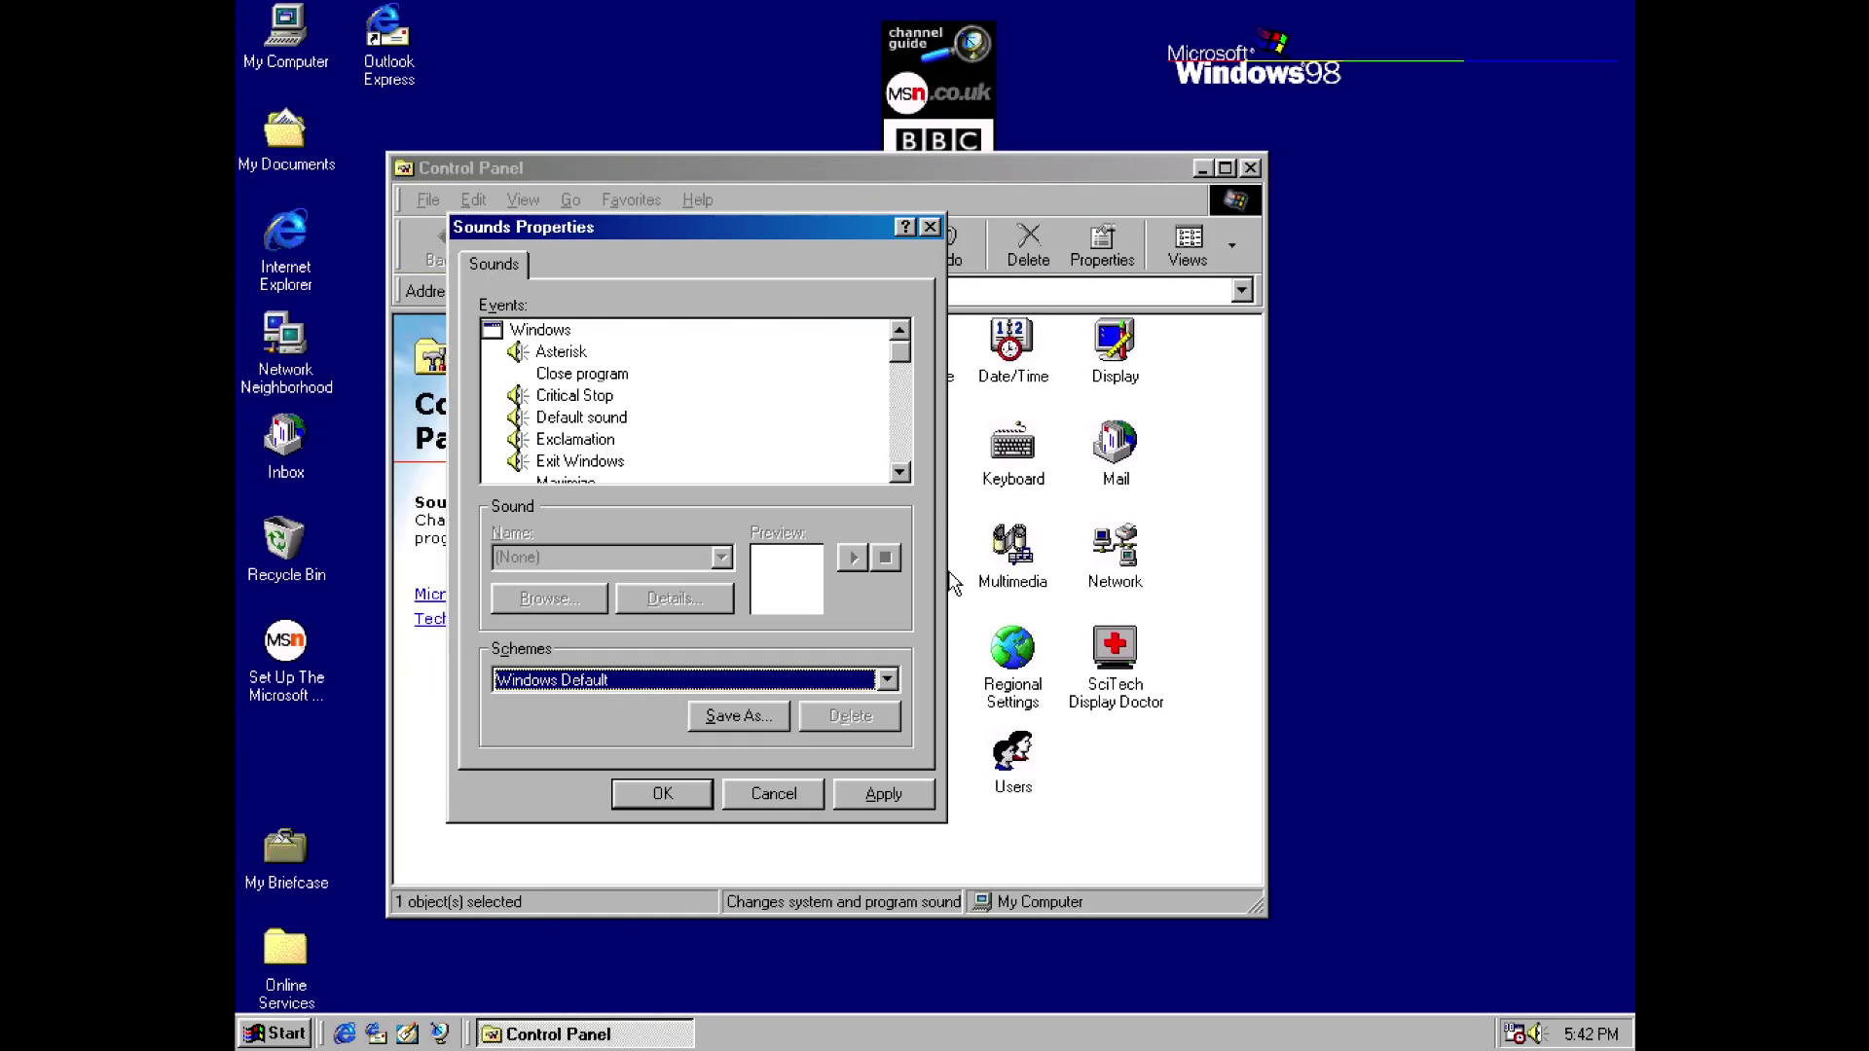
left_click(613, 463)
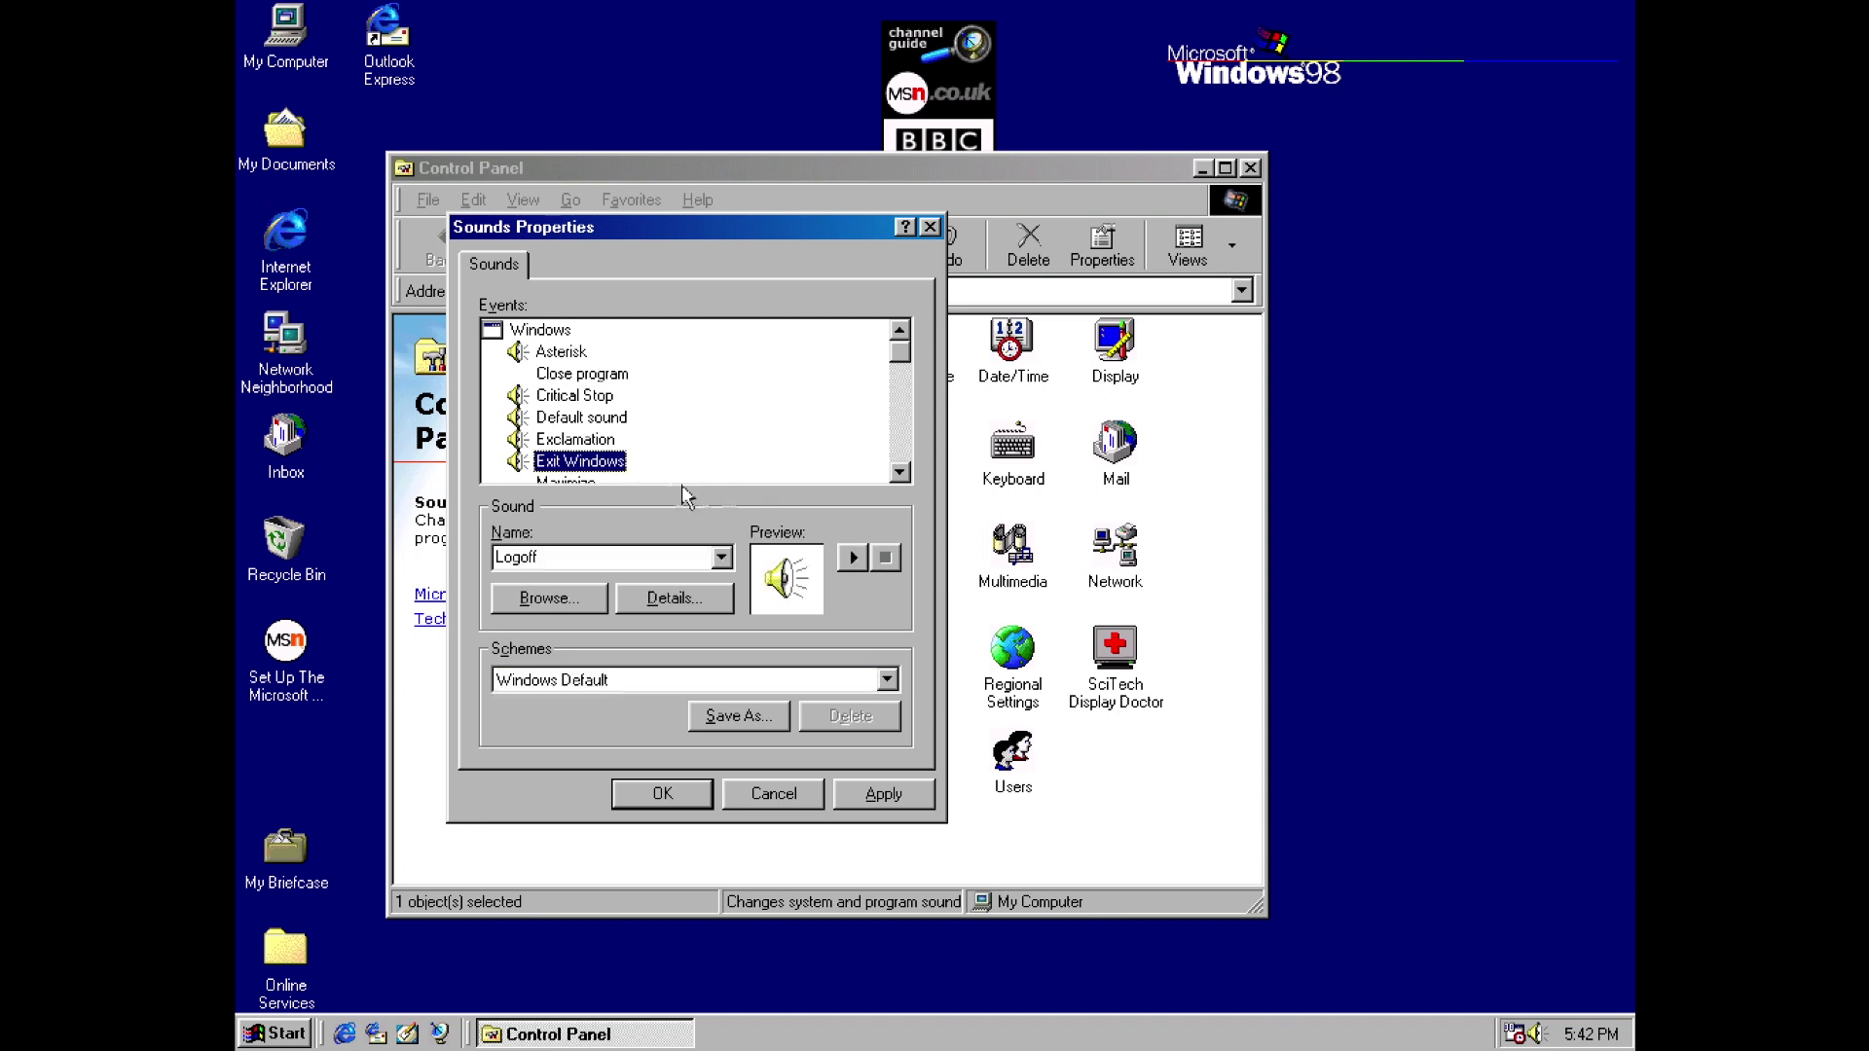
left_click(855, 555)
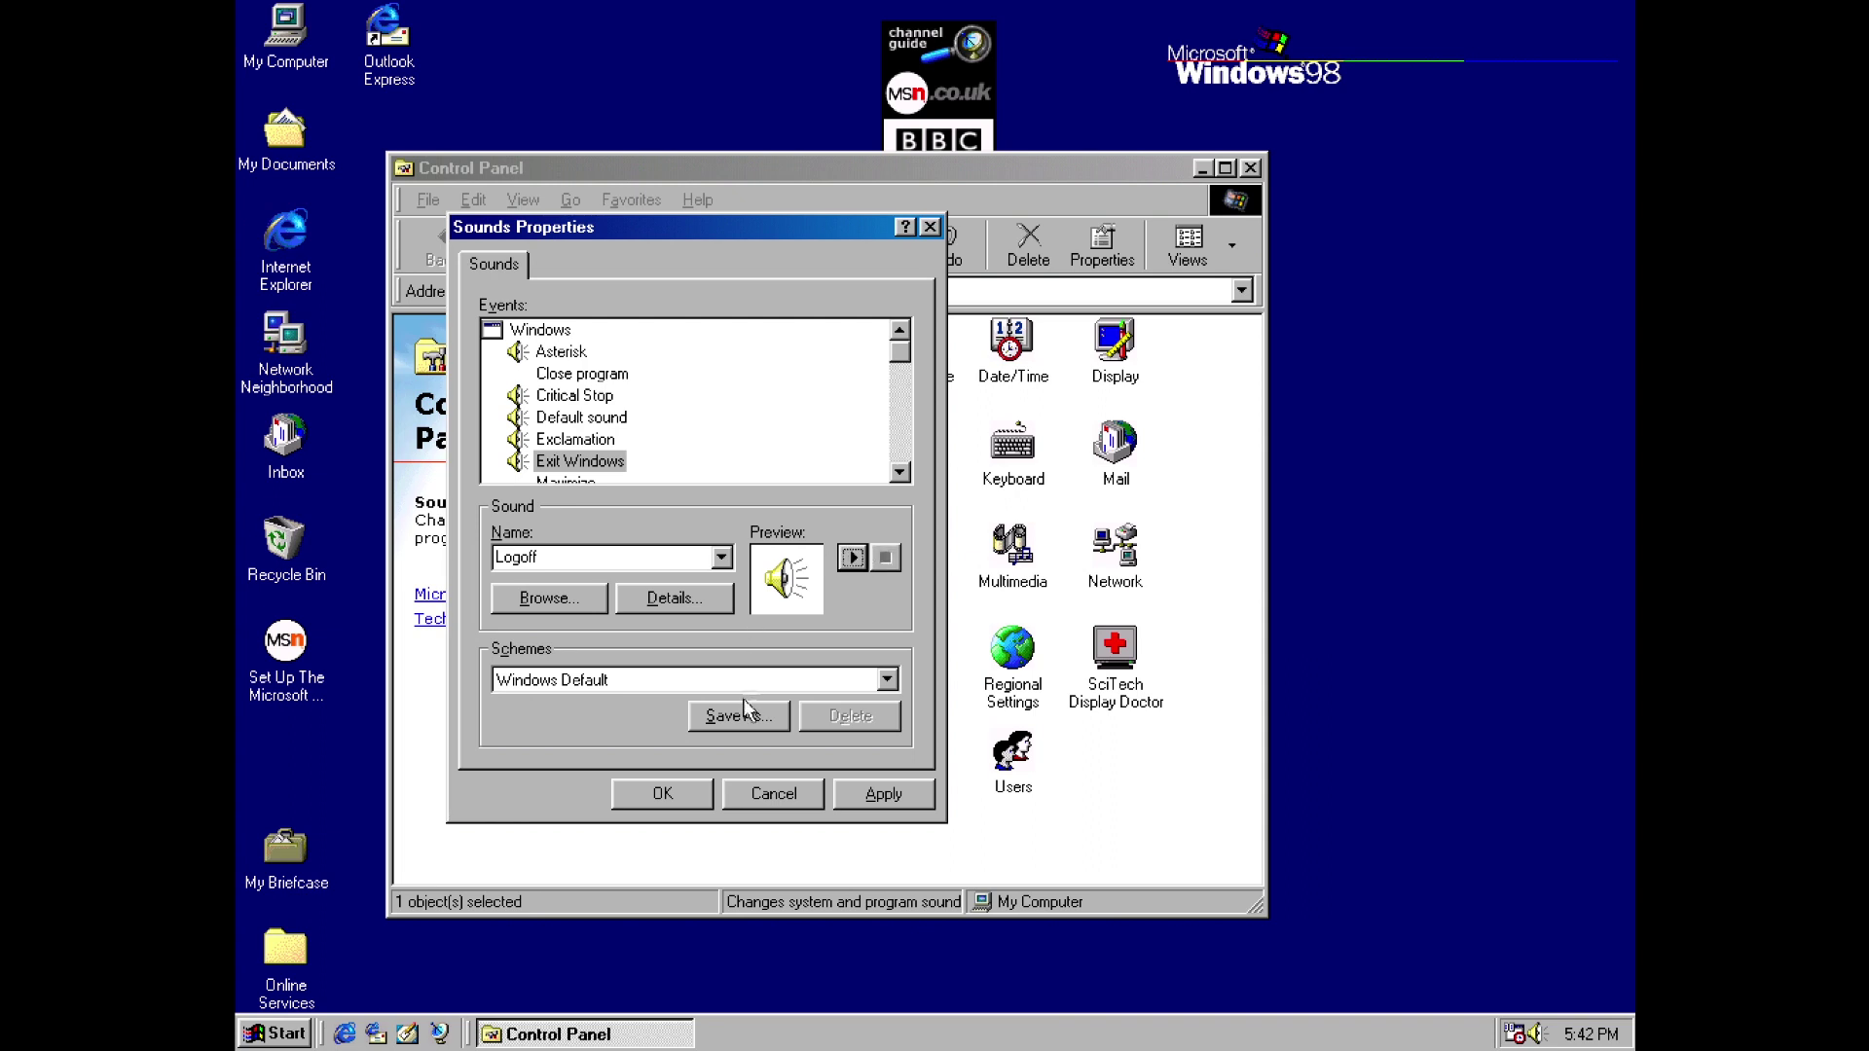
left_click(735, 796)
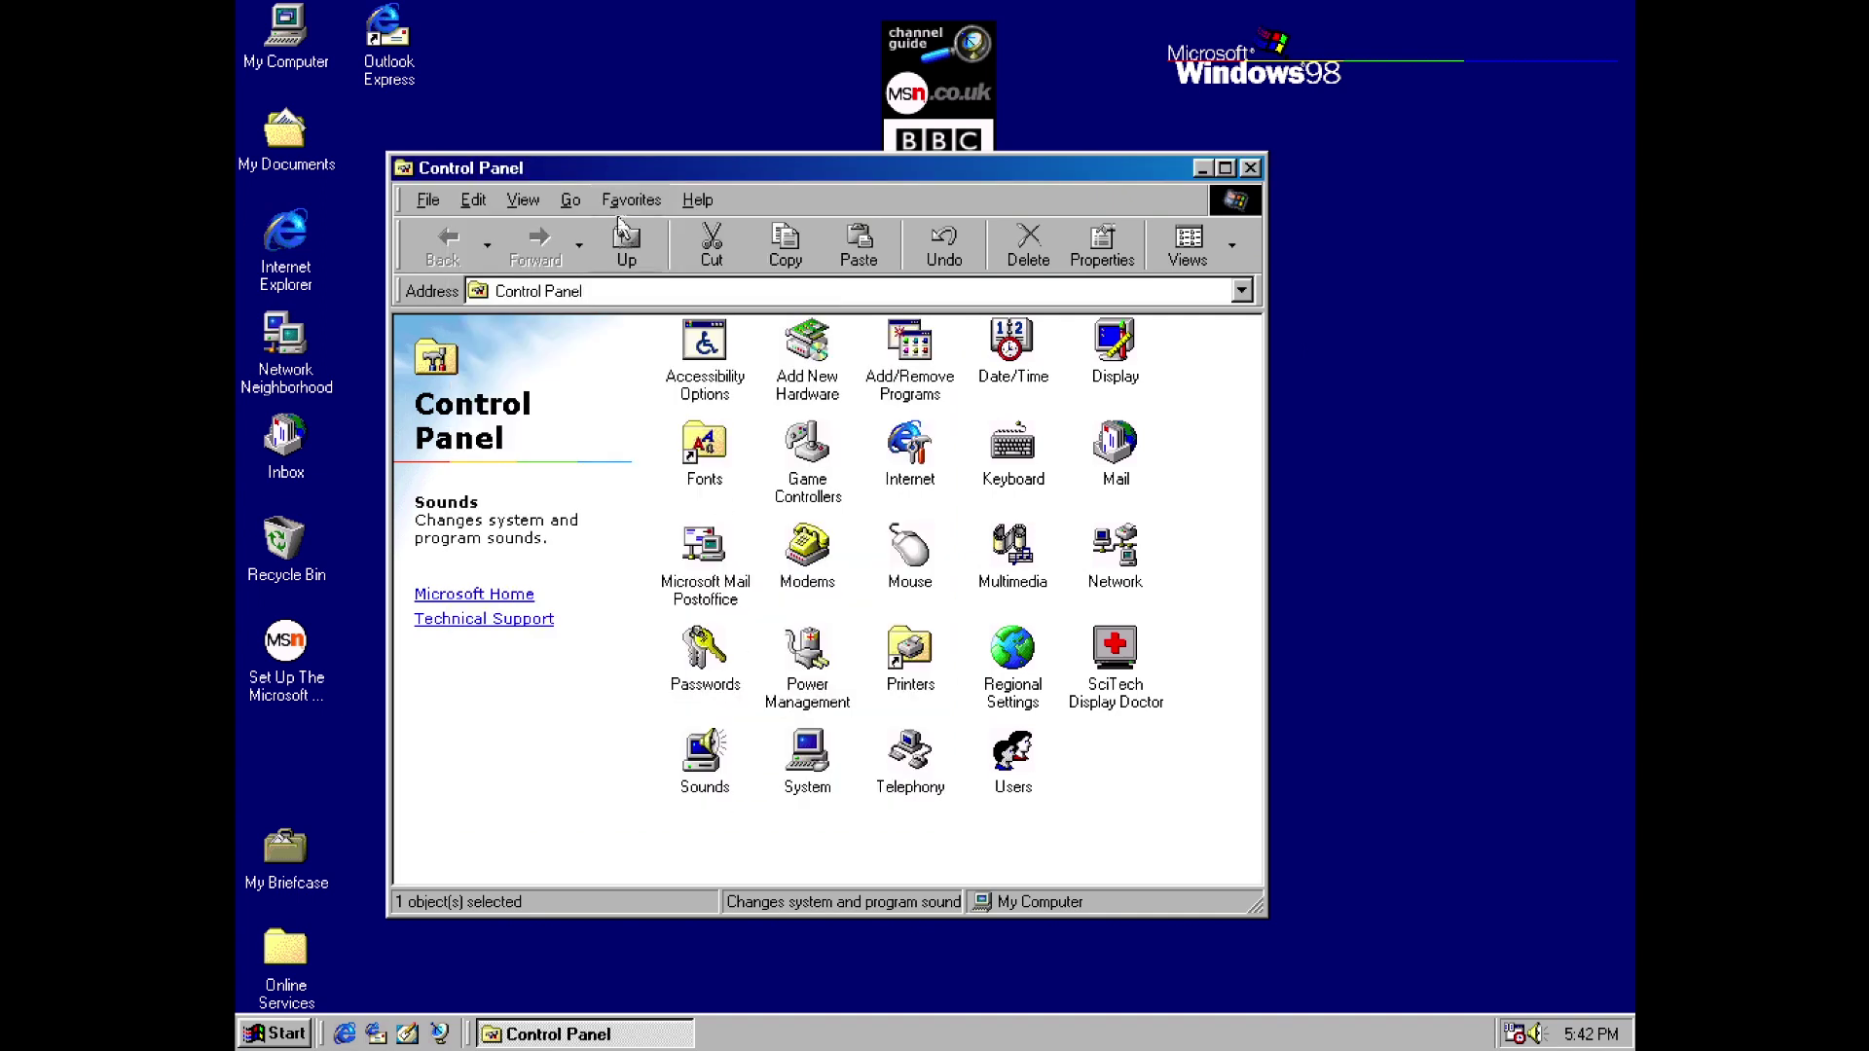
Browse to C:\Windows\Application Data\Microsoft\Welcome and drag Weldata onto the desktop as a shortcut
left_click(633, 258)
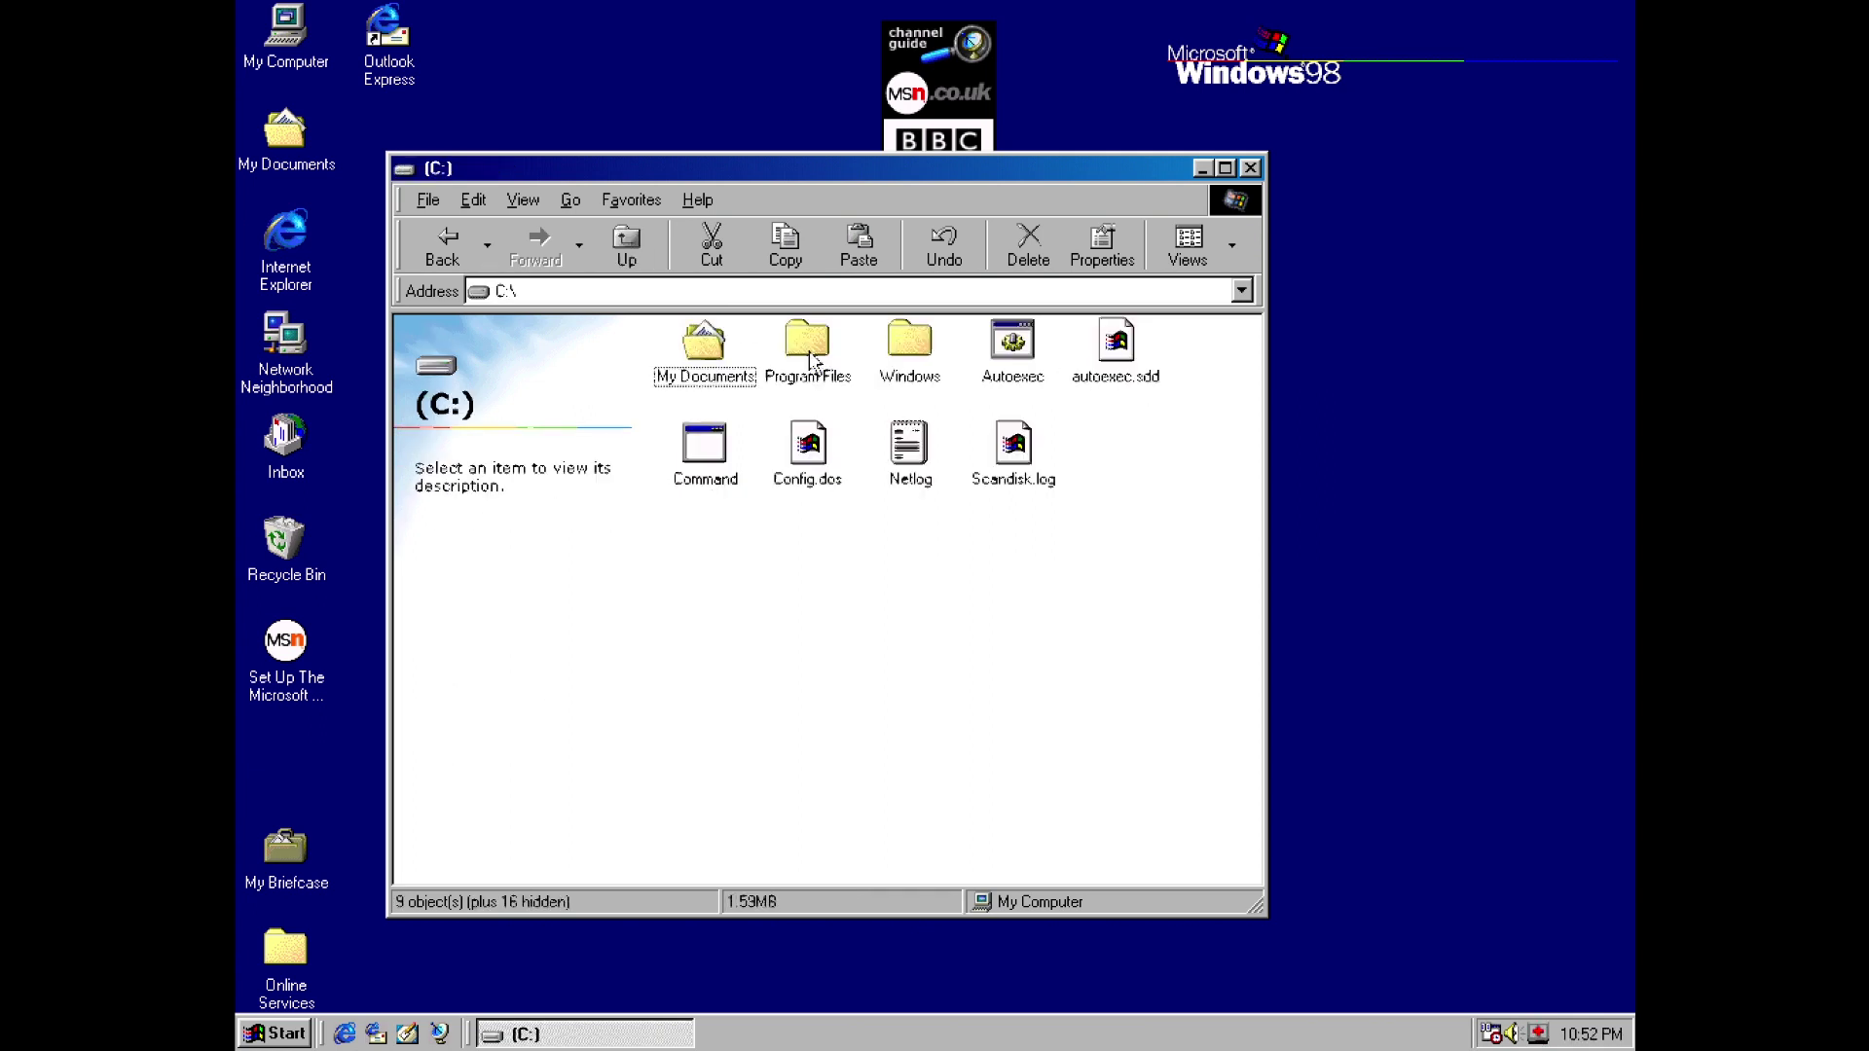
left_click(908, 345)
left_click(545, 611)
double_click(804, 345)
double_click(704, 342)
left_click(807, 346)
double_click(807, 345)
left_click_drag(1114, 443, 264, 750)
Append 'You_are_a_real_rascal' to the shortcut's Target, save it, and run it to show the credits
left_click(388, 797)
key("alt+Return")
key("End")
type("You_are_a_real_rascal")
left_click(563, 821)
left_click(488, 976)
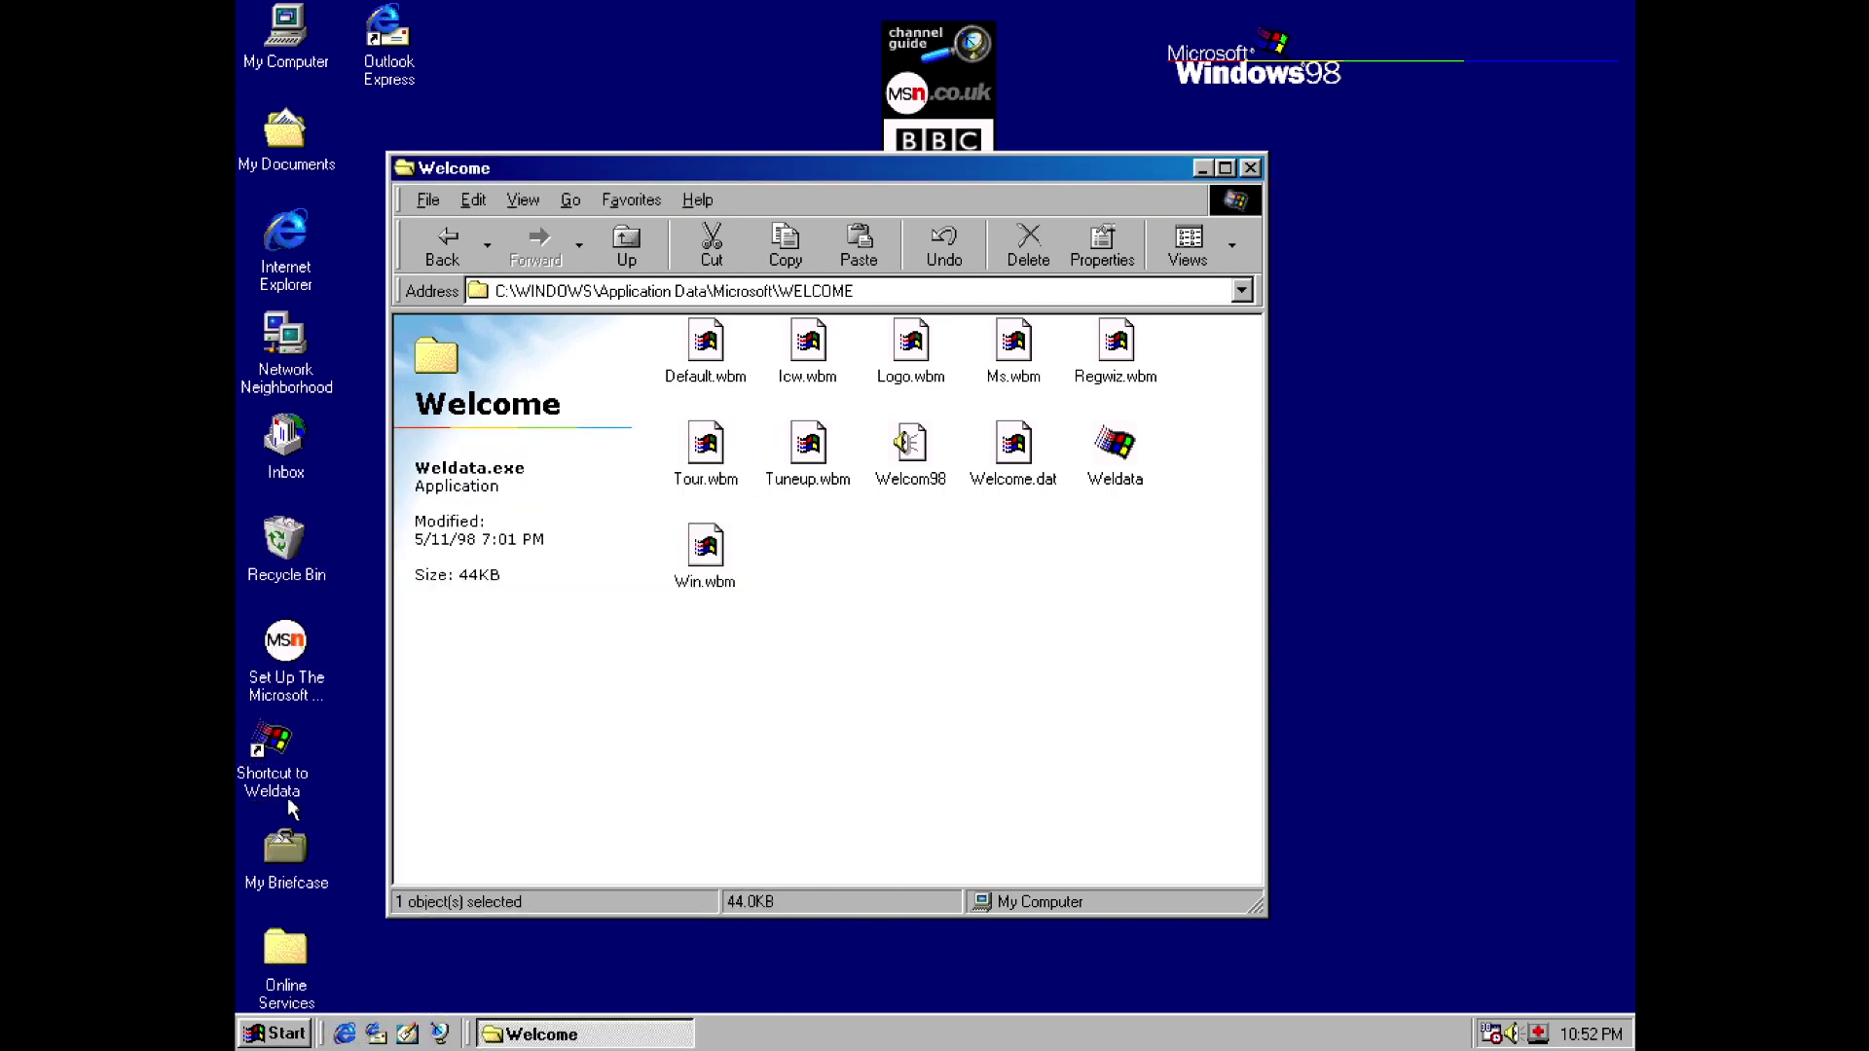
double_click(284, 797)
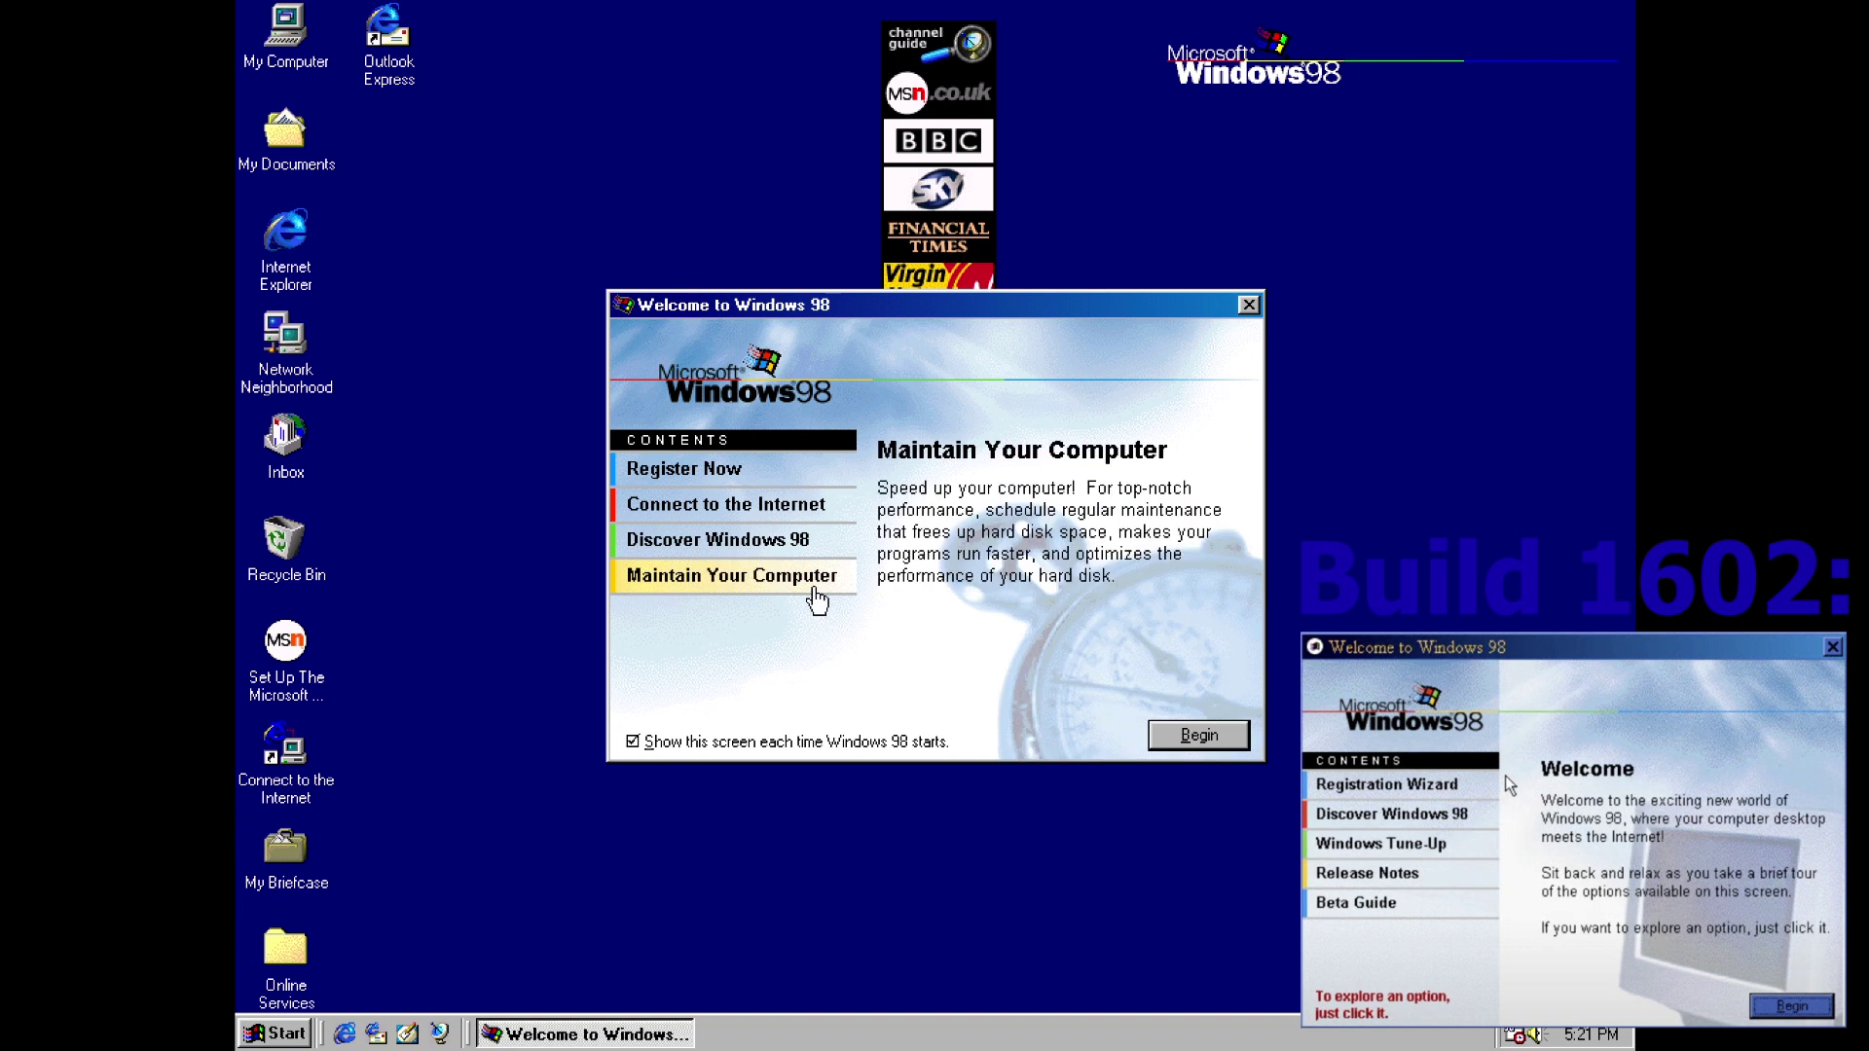
Choose Maintain Your Computer on the Welcome screen to reach the Drive Converter (FAT32)
left_click(813, 588)
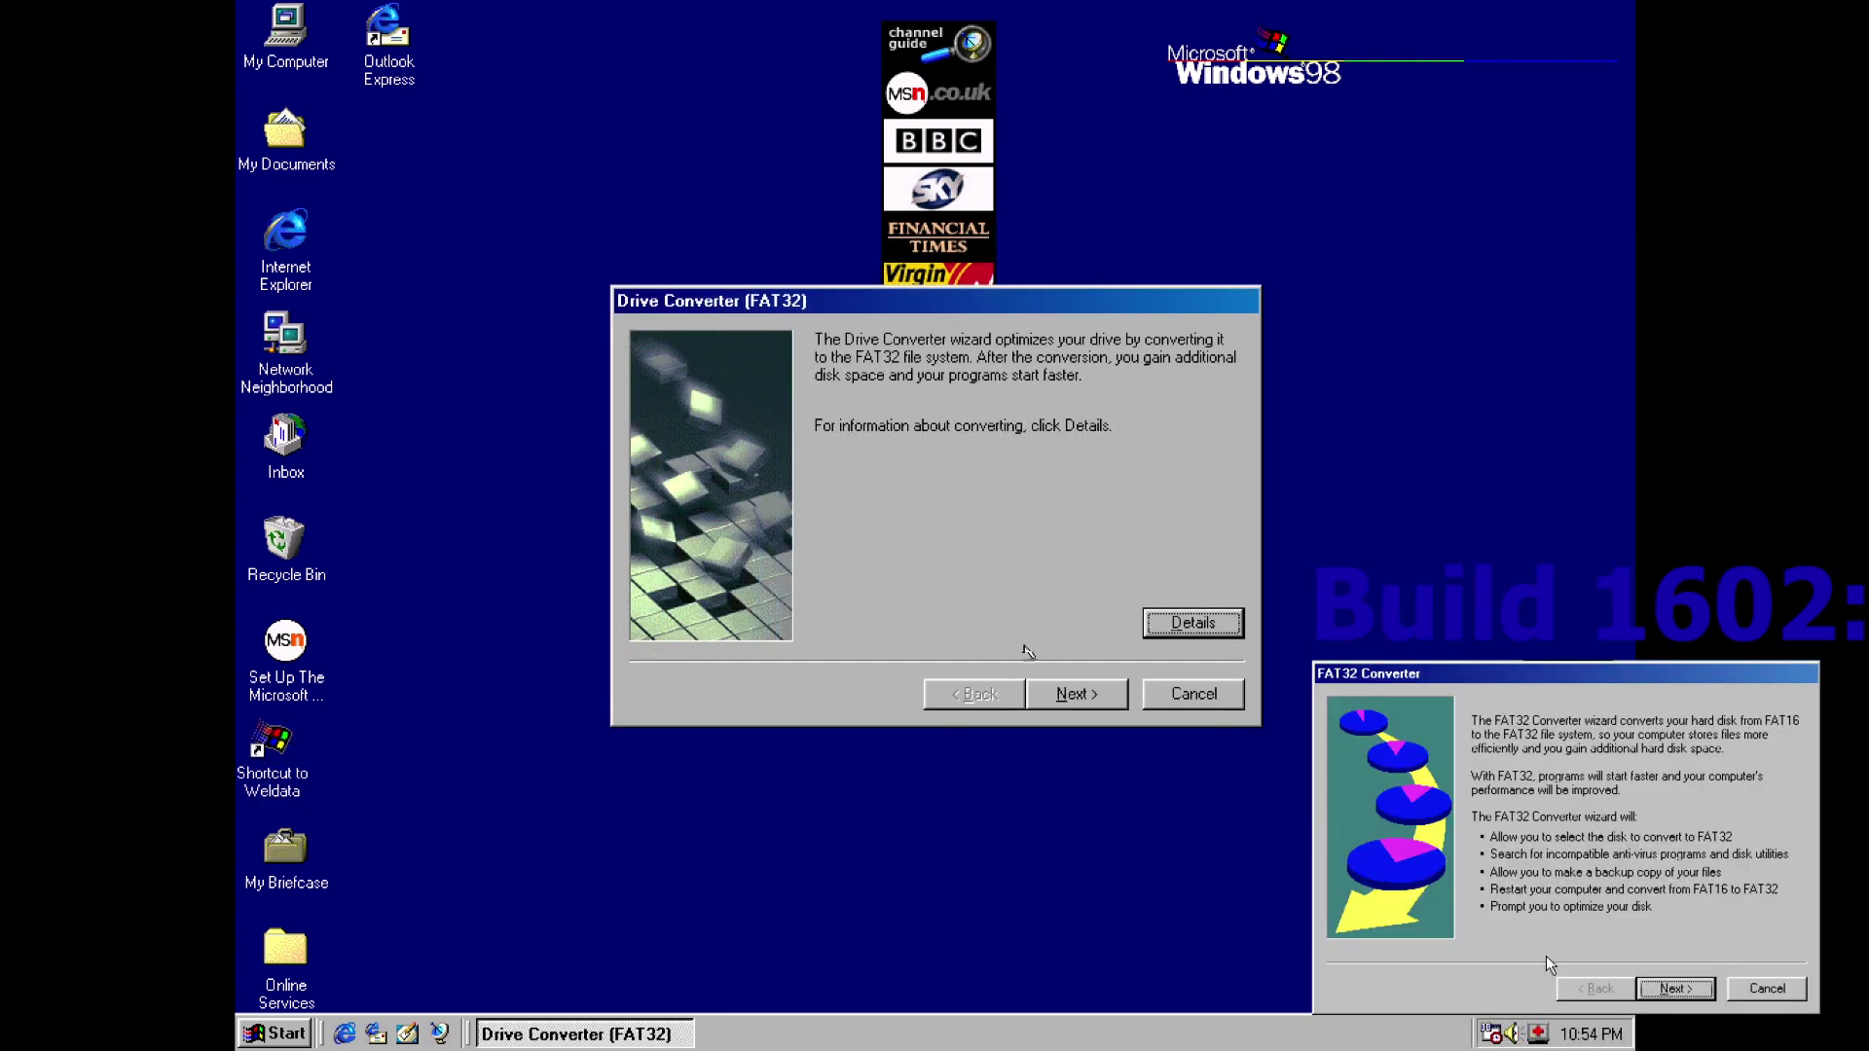
Find drive C: already FAT32, cancel the converter, and shut Windows 98 down from the Start menu
left_click(1059, 695)
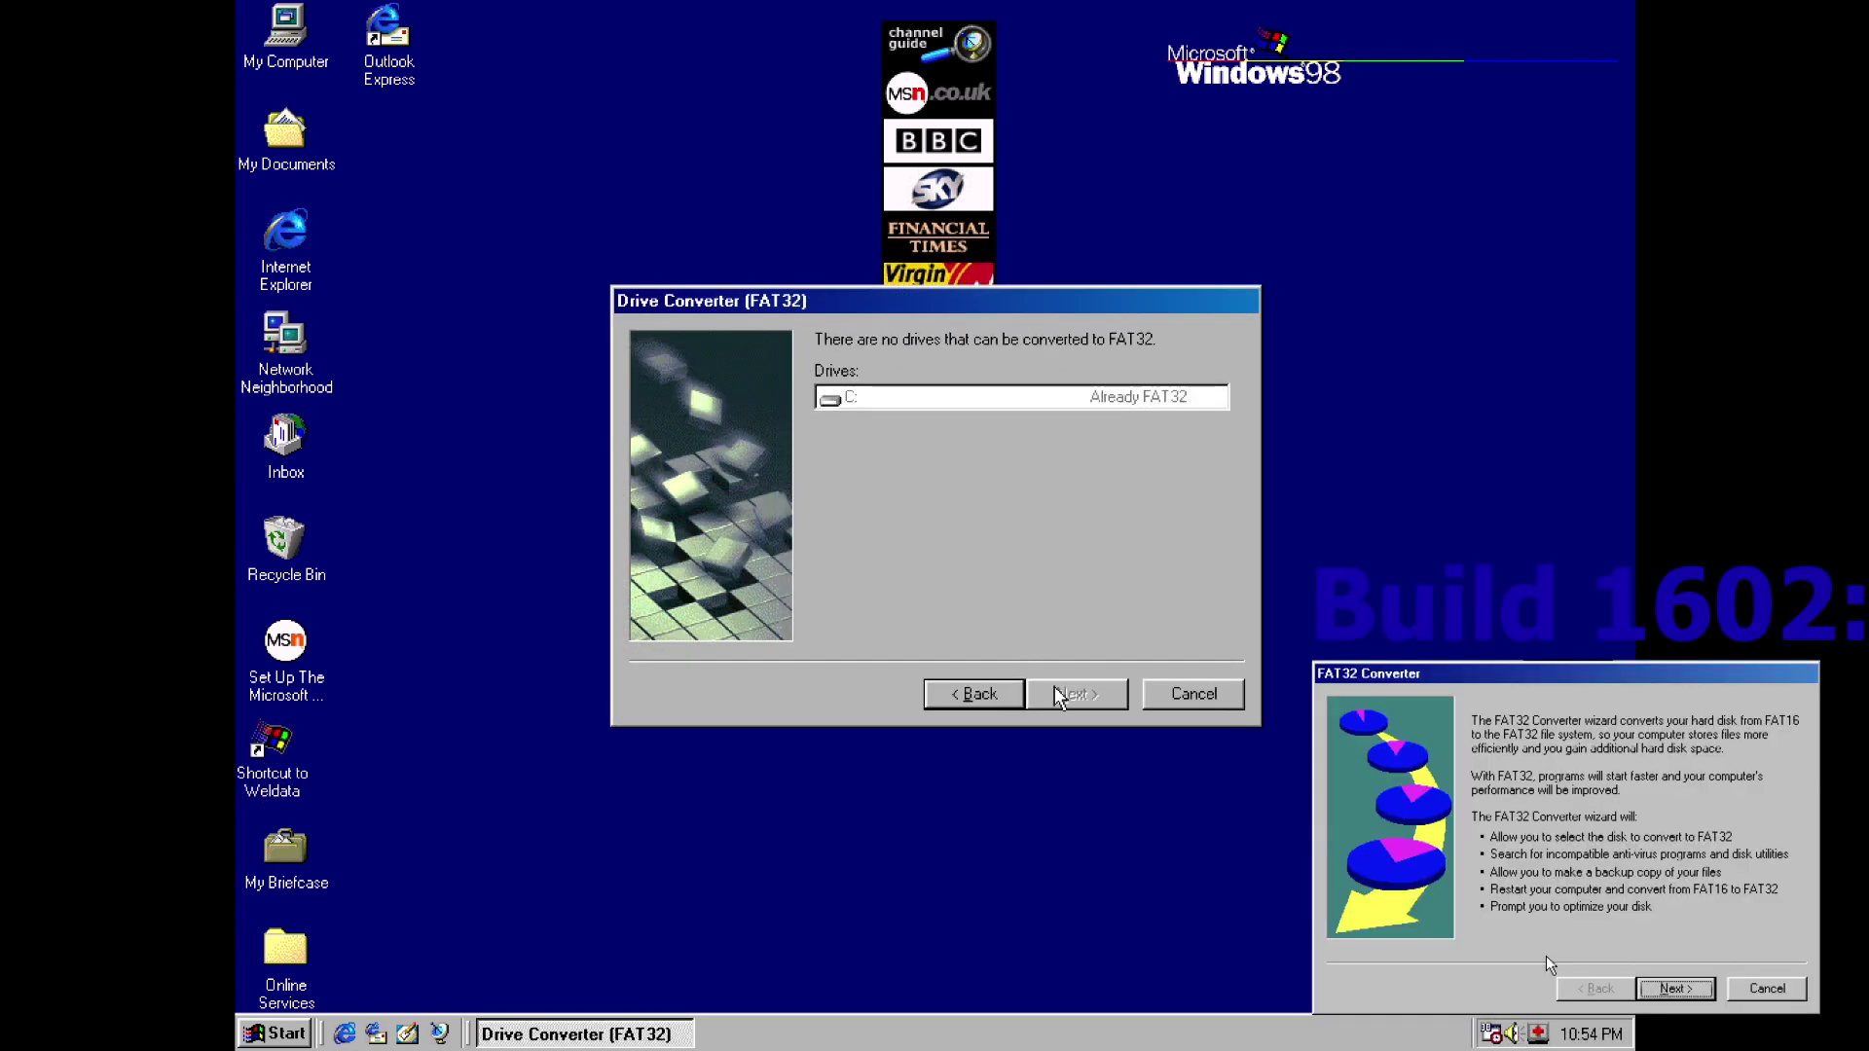
left_click(1176, 694)
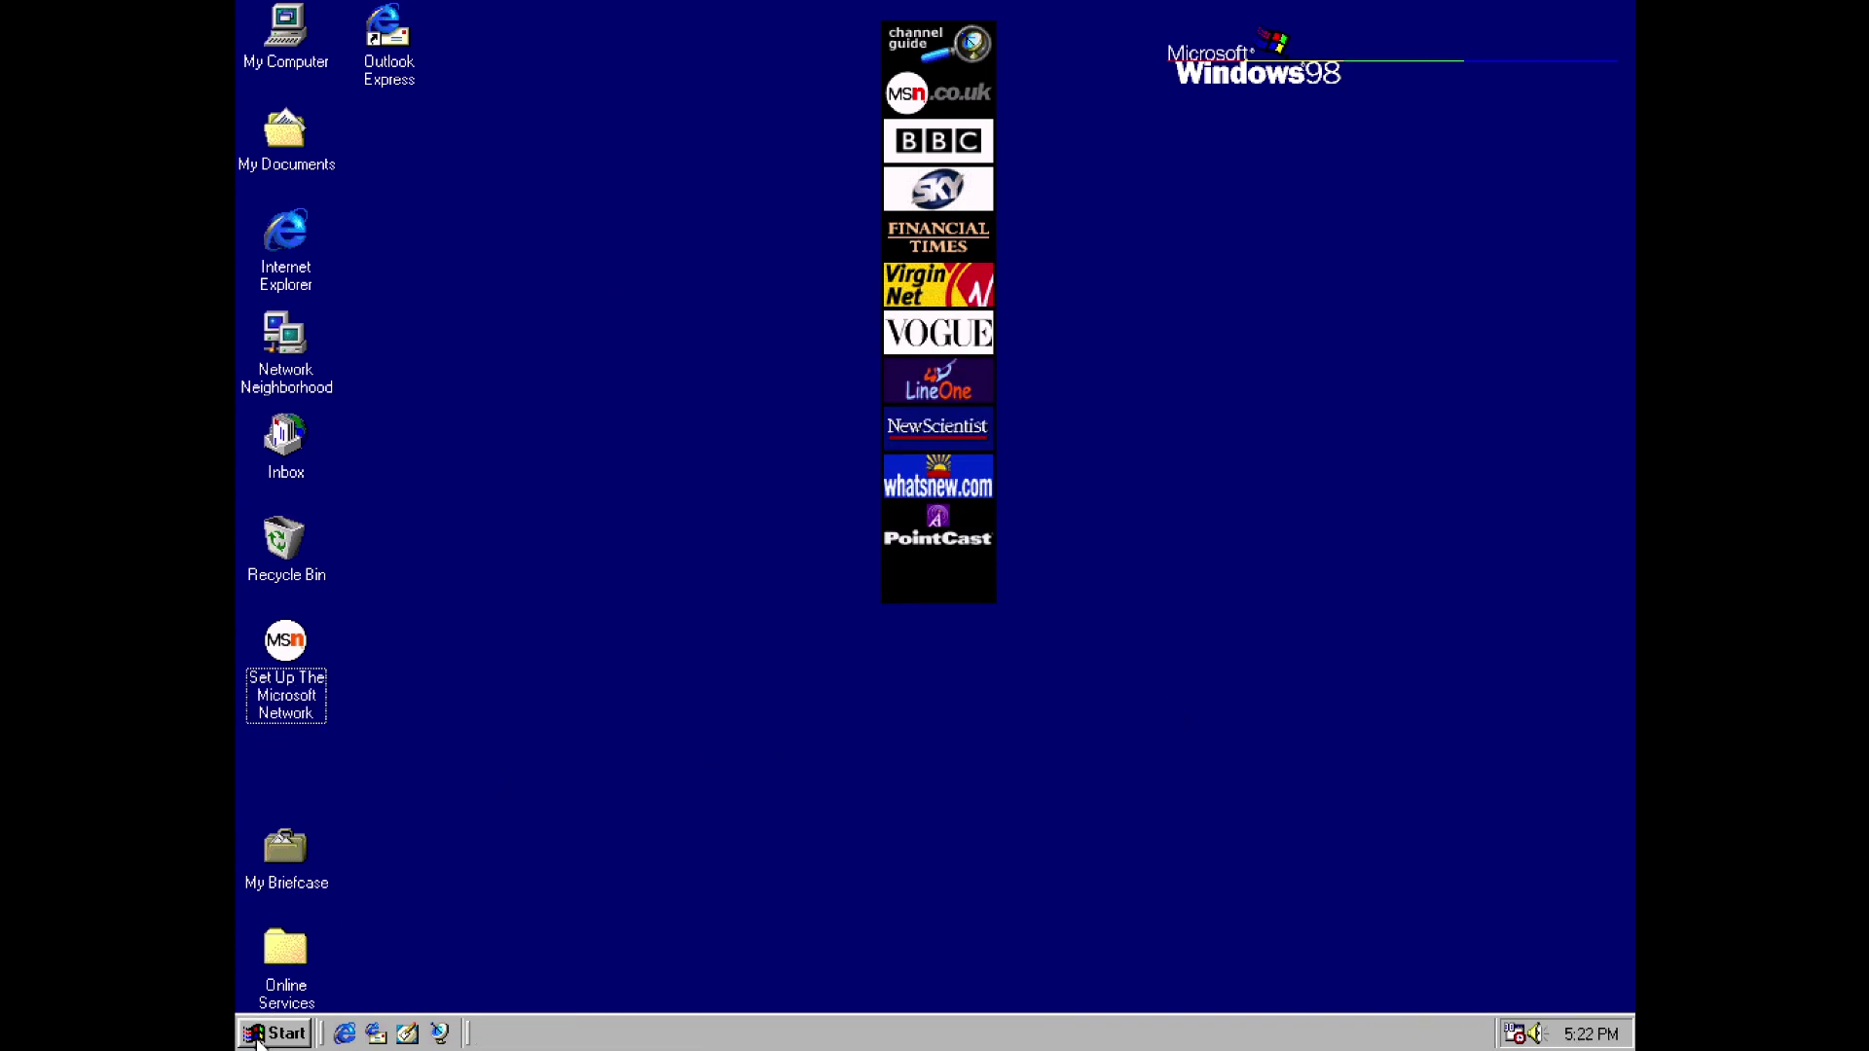
left_click(256, 1038)
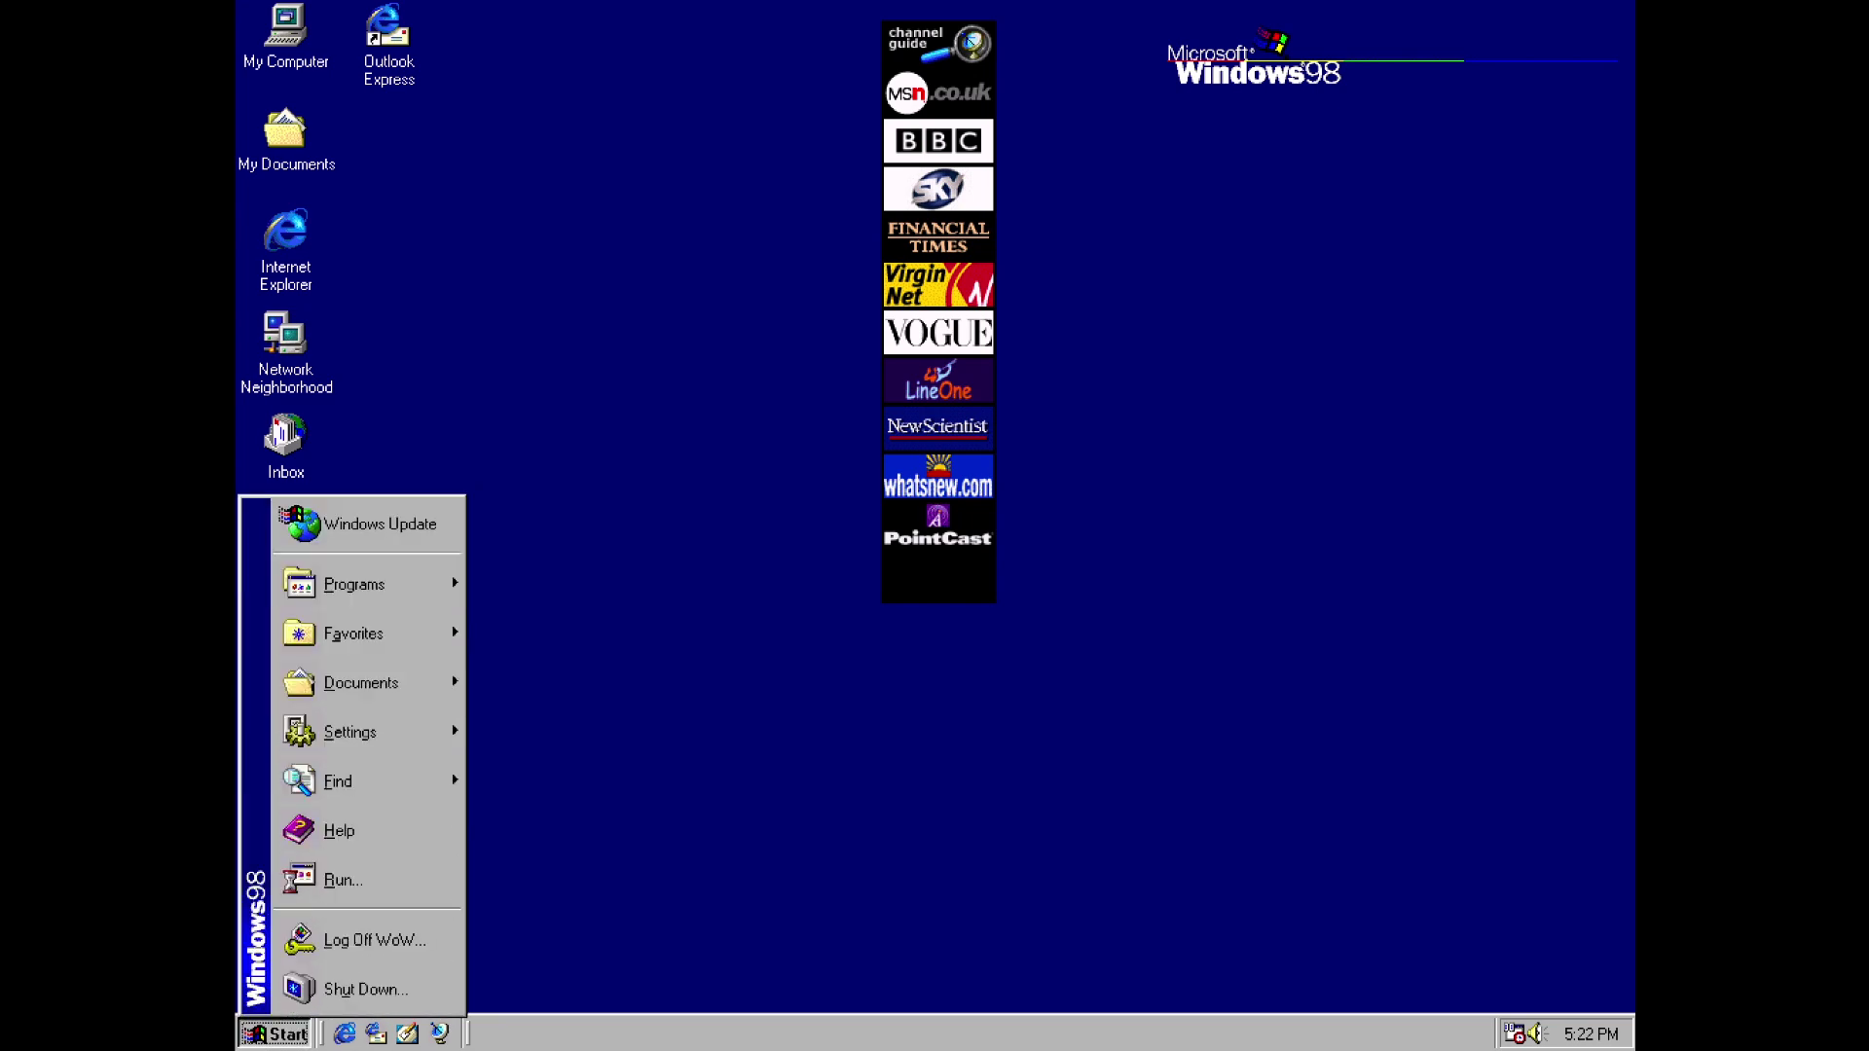
left_click(308, 993)
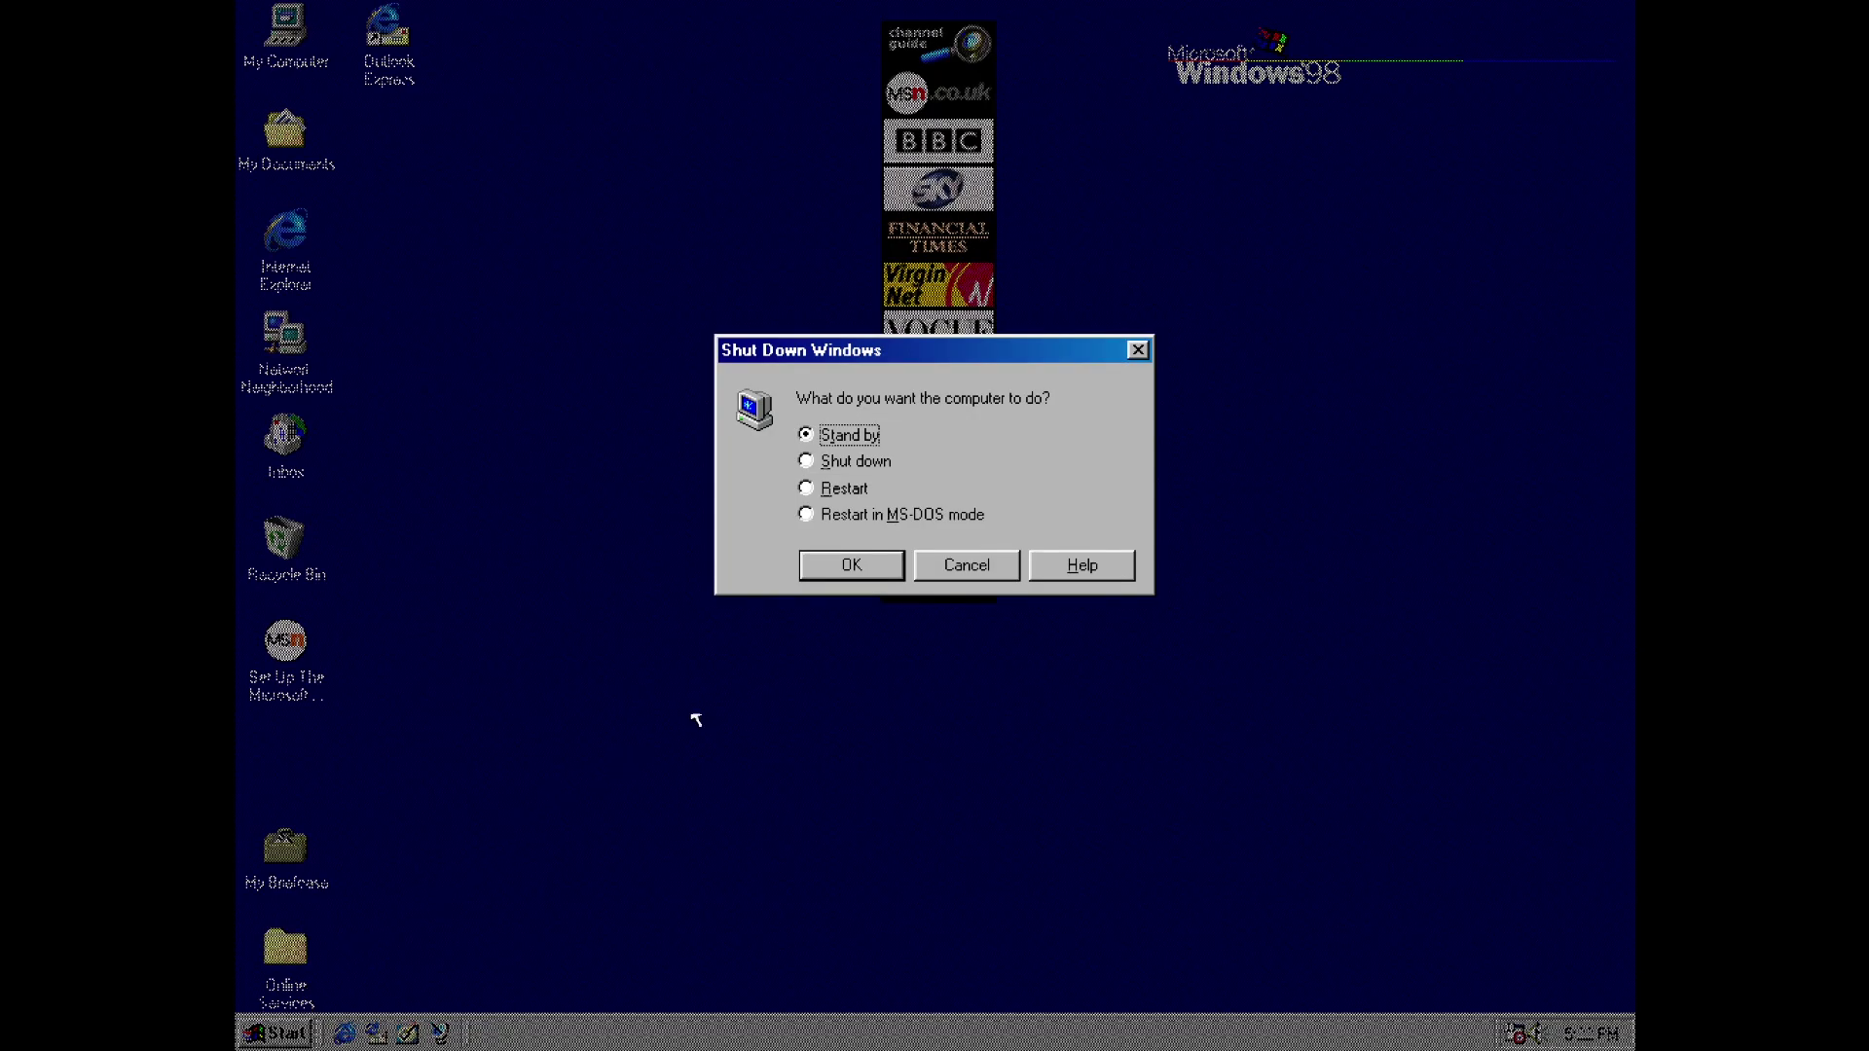
left_click(811, 458)
left_click(833, 562)
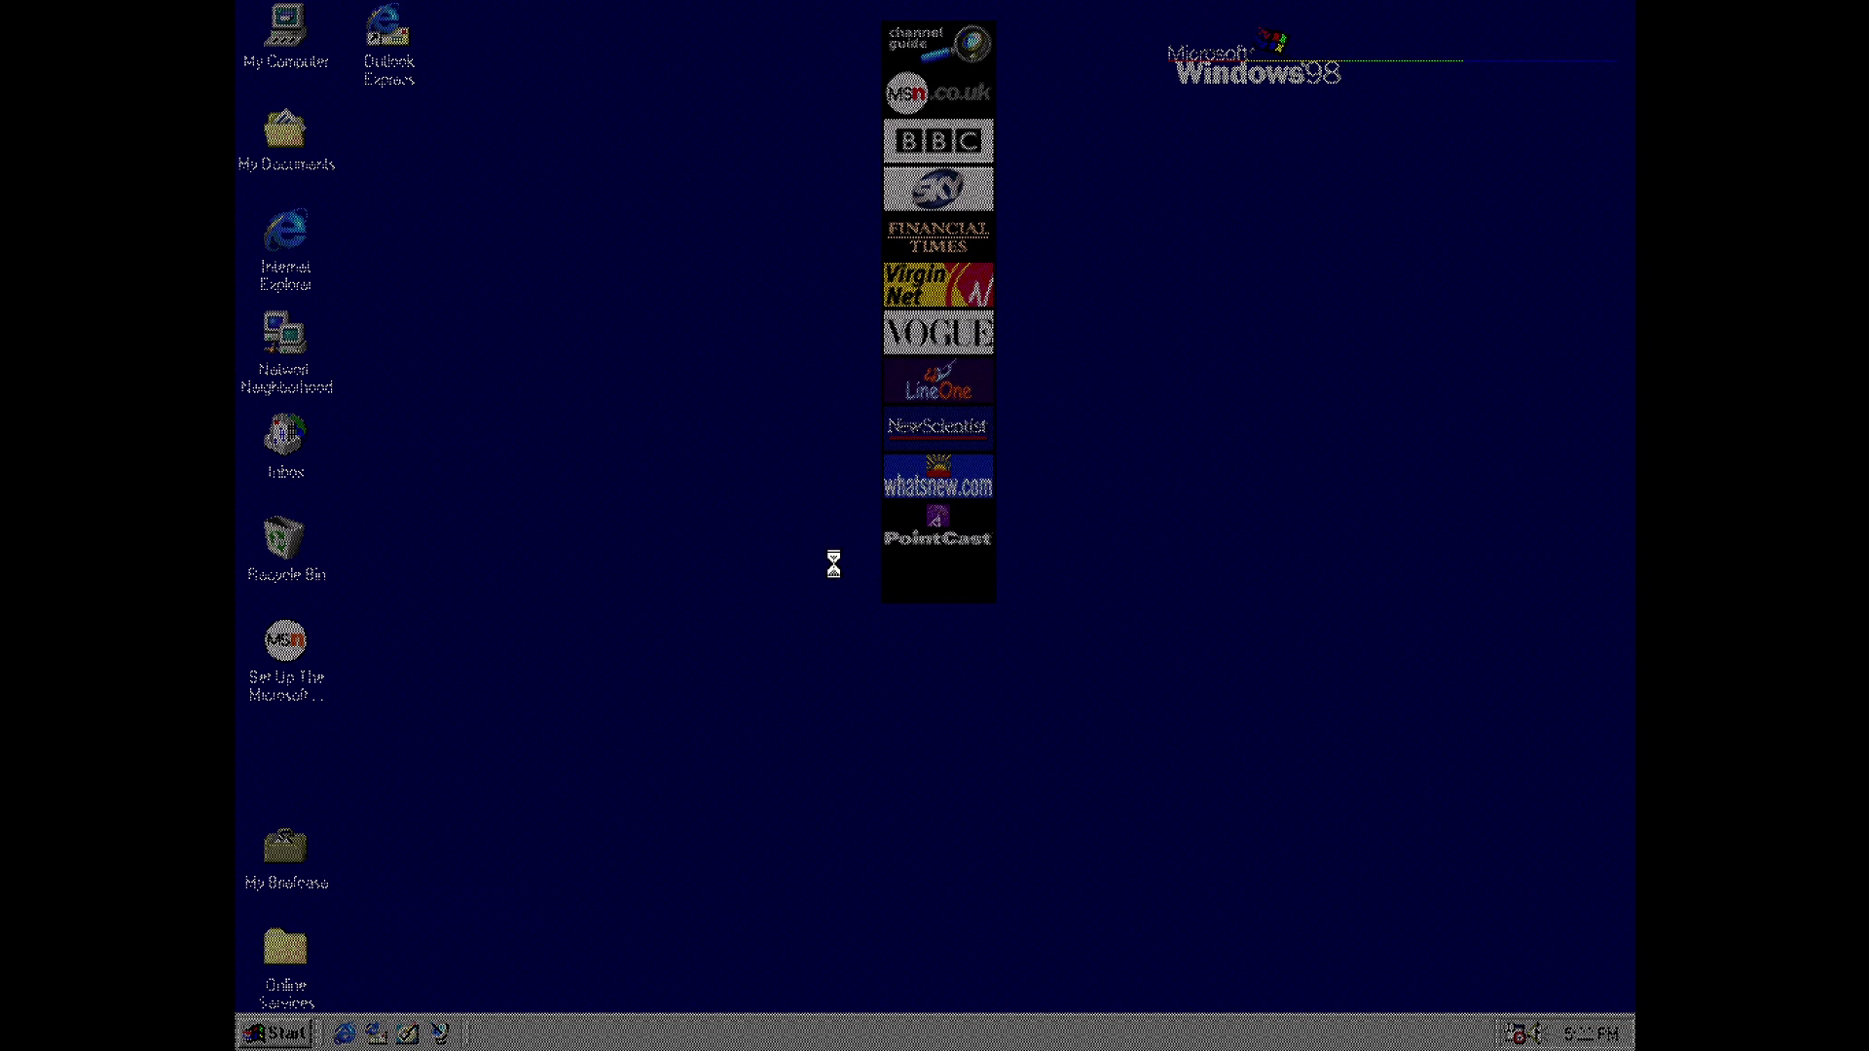